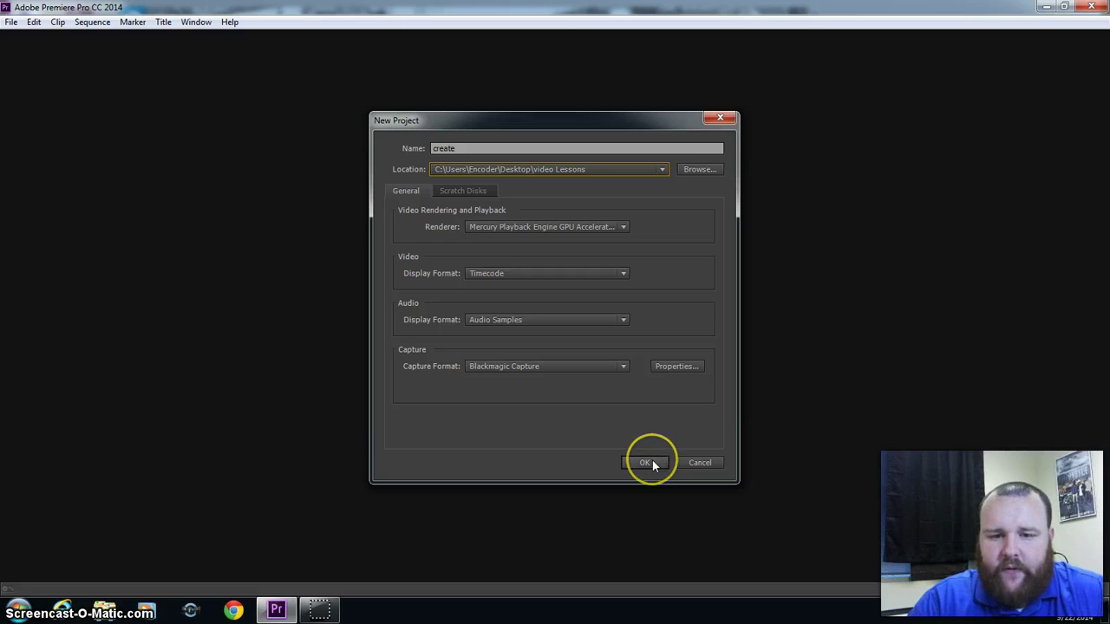
# Create the project named create in the video Lessons folder and widen the Program monitor area.
pyautogui.click(646, 463)
pyautogui.click(385, 373)
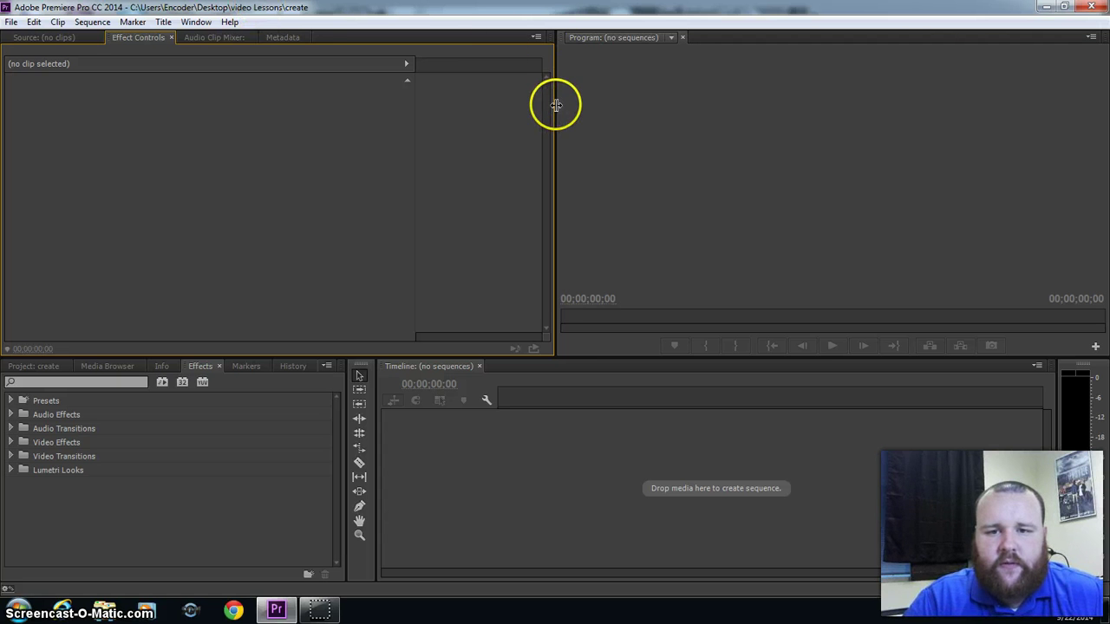
pyautogui.moveTo(556, 104); pyautogui.dragTo(377, 119)
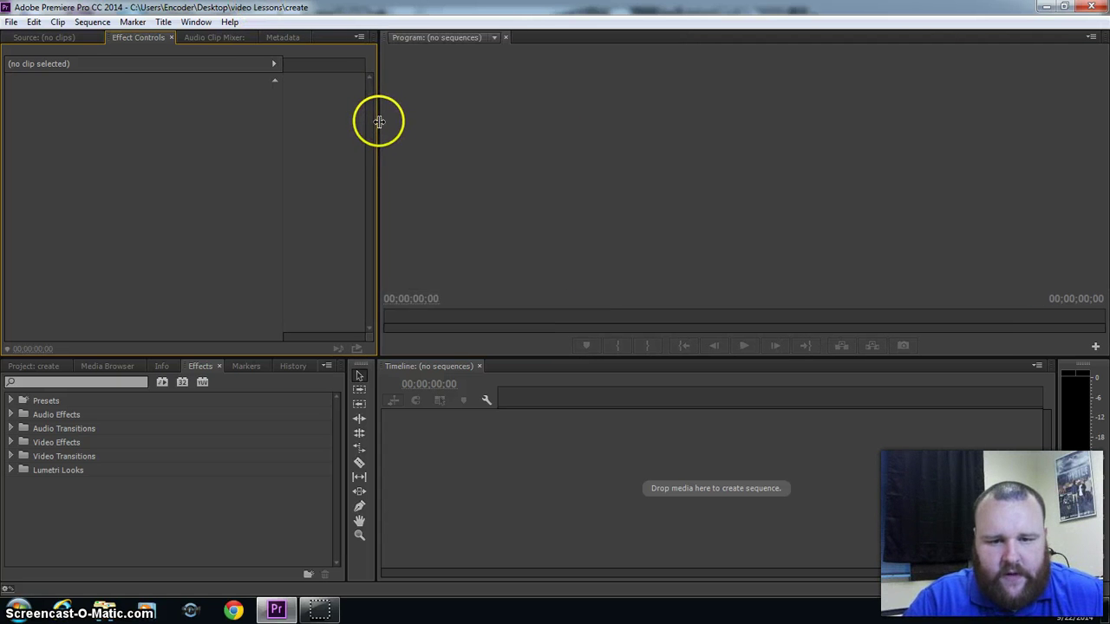
# Create a sequence named creating titles using the HDV 720p30 preset.
pyautogui.click(11, 22)
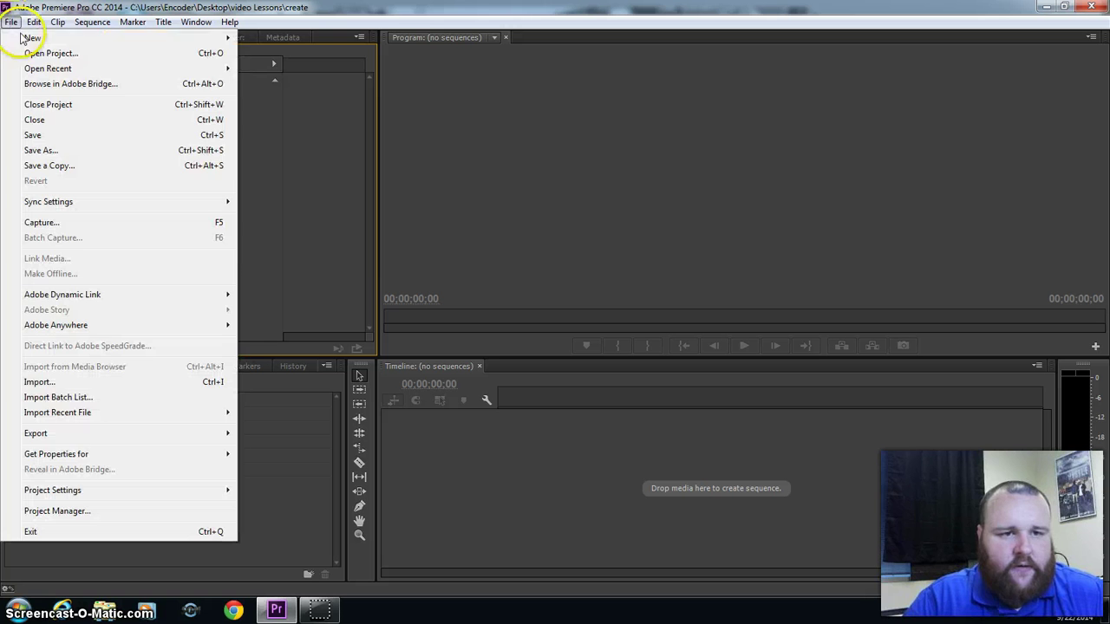
pyautogui.moveTo(212, 39)
pyautogui.click(277, 54)
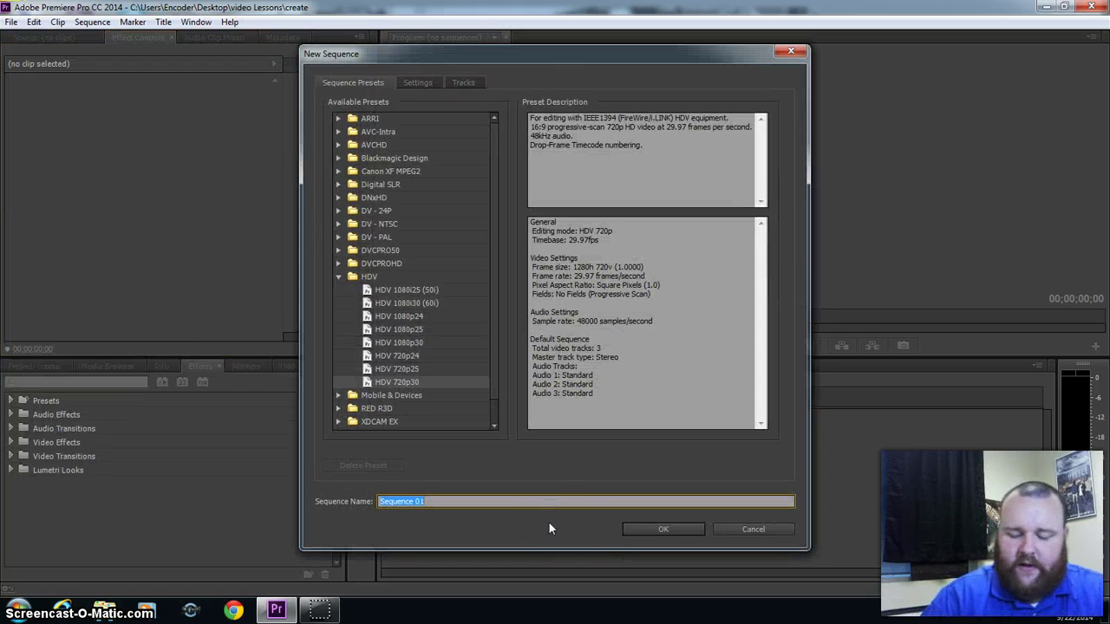
pyautogui.write('creating titles')
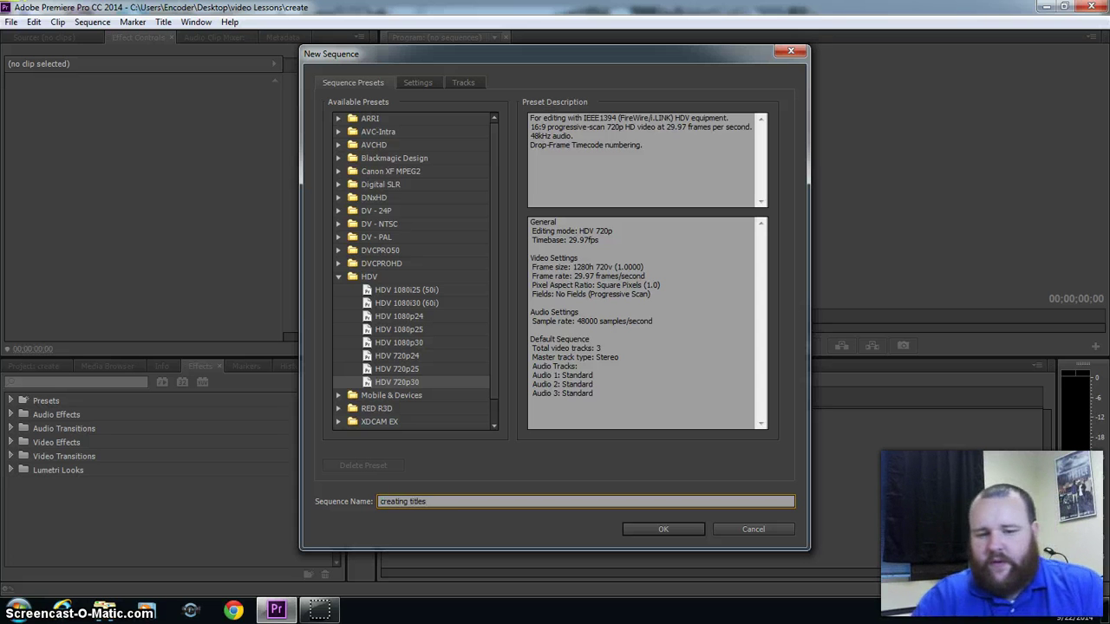
pyautogui.press('Return')
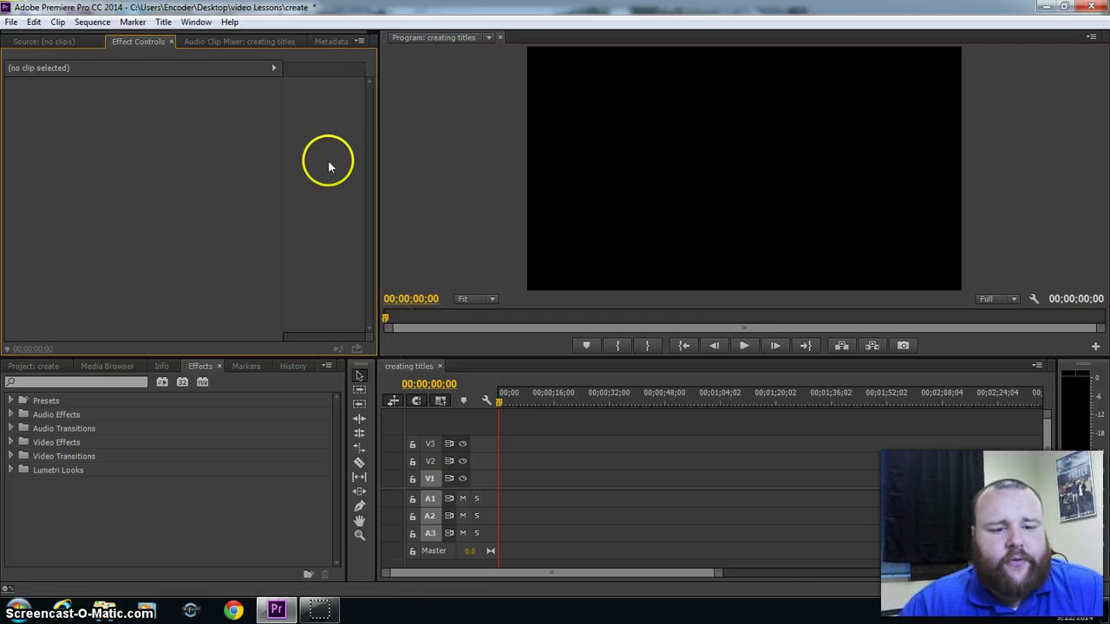
# Create a default still title named How Does This Work? at 1280 by 720, copying its name for reuse as text.
pyautogui.click(164, 23)
pyautogui.moveTo(186, 58)
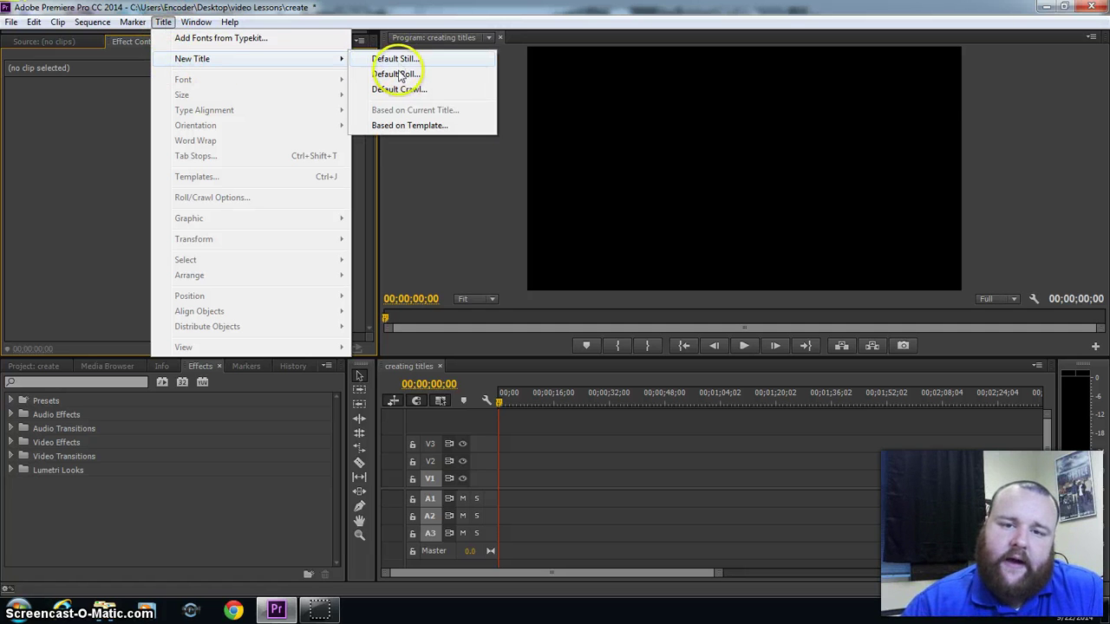
pyautogui.click(404, 61)
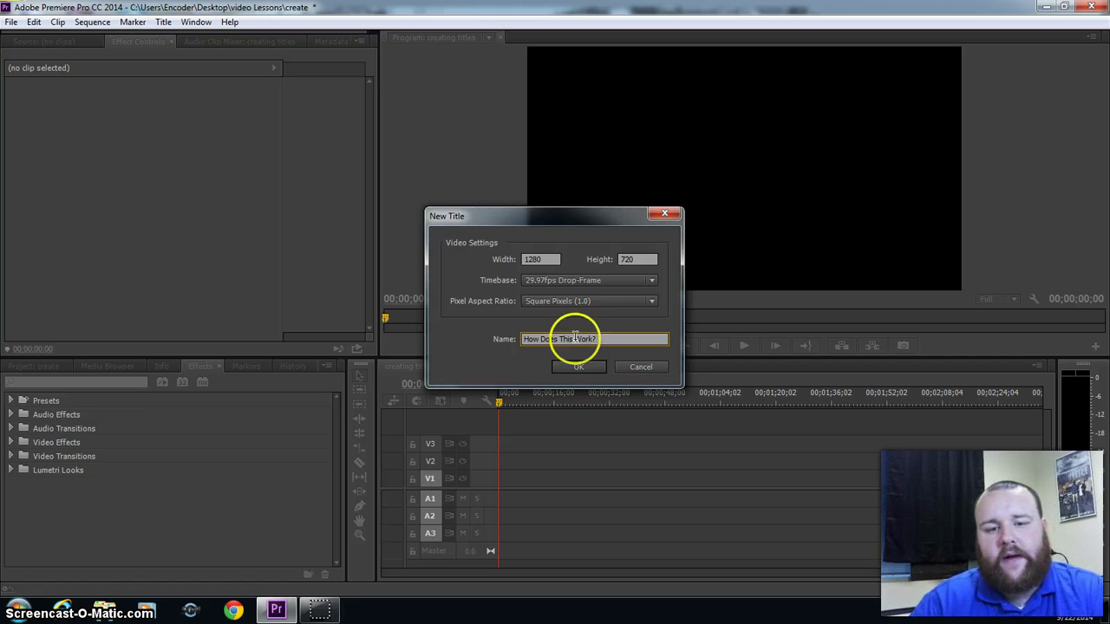
pyautogui.moveTo(614, 336); pyautogui.dragTo(478, 347)
pyautogui.hotkey('ctrl', 'c')
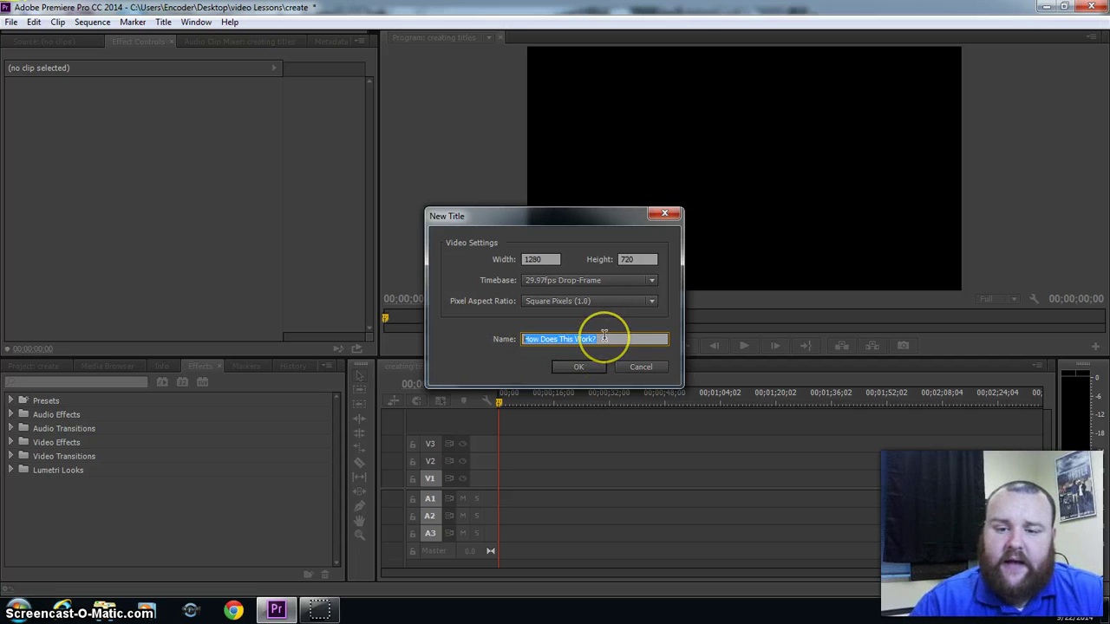
pyautogui.click(598, 367)
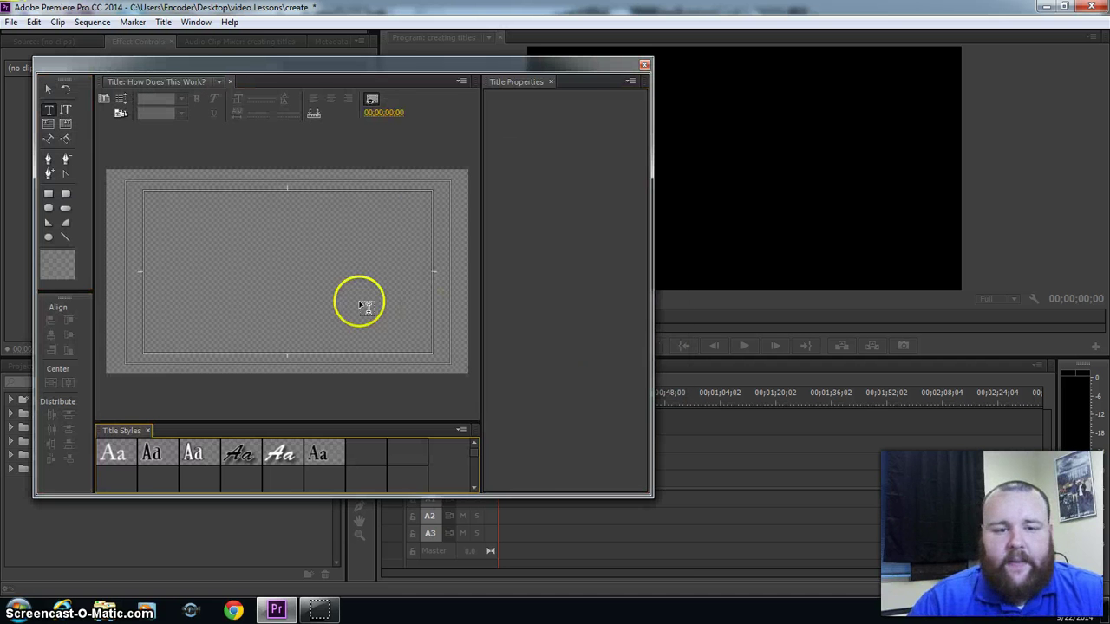
# Paste How Does This Work? as text into the title and move it to the lower middle of the safe area.
pyautogui.click(162, 314)
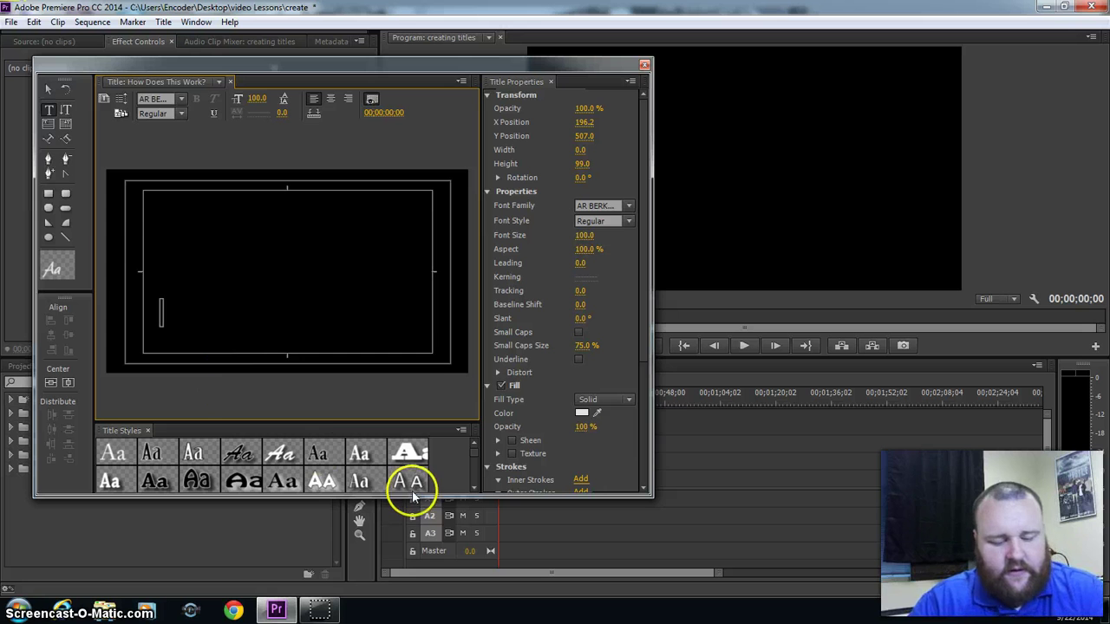
pyautogui.hotkey('ctrl', 'v')
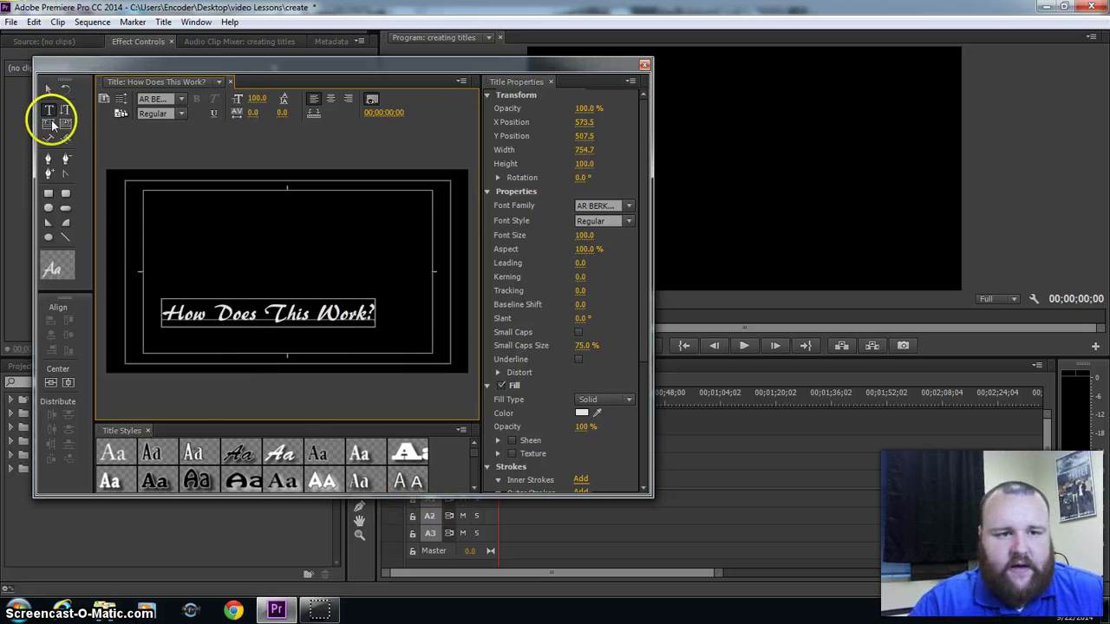
pyautogui.click(49, 89)
pyautogui.moveTo(322, 322); pyautogui.dragTo(344, 337)
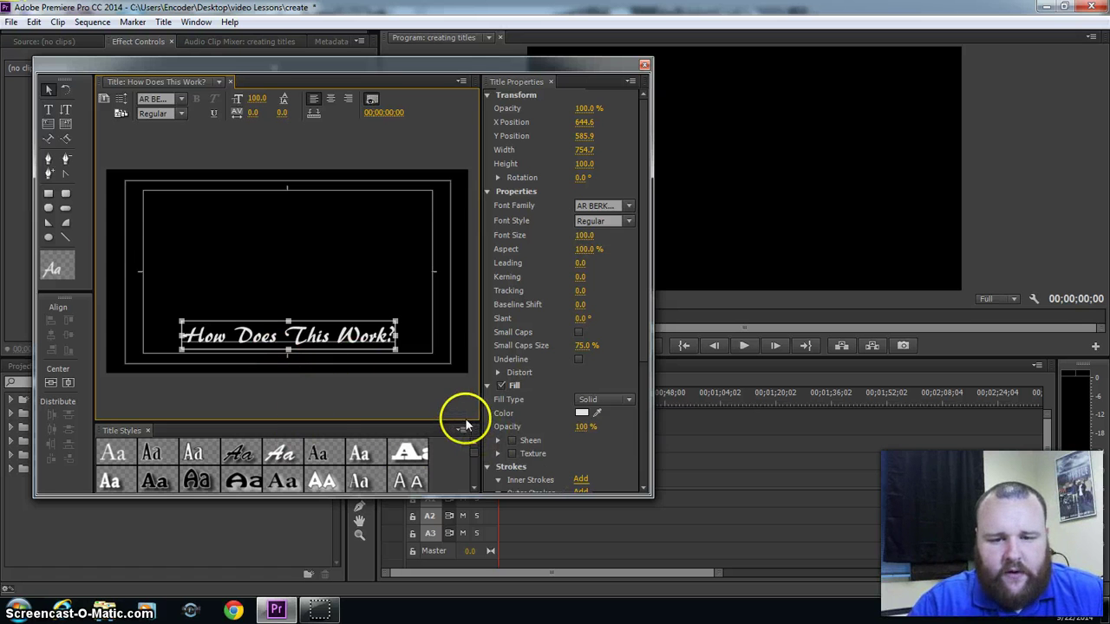
# Apply the slanted orange-gold Hobo Std title style to the text and shift it back inside the frame.
pyautogui.moveTo(464, 423); pyautogui.dragTo(463, 298)
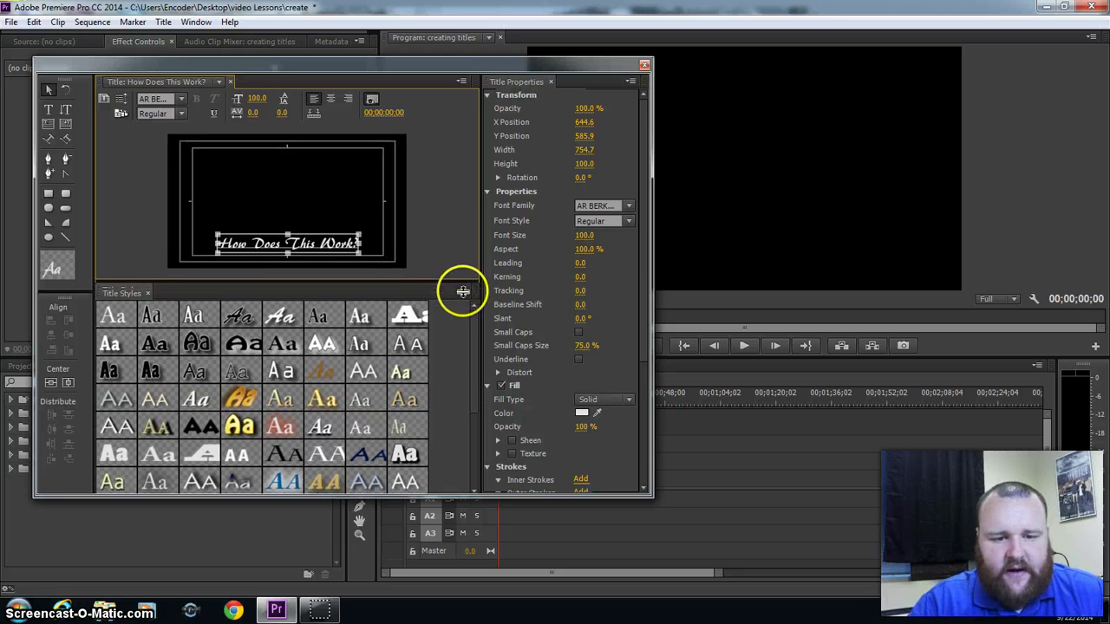
pyautogui.click(241, 404)
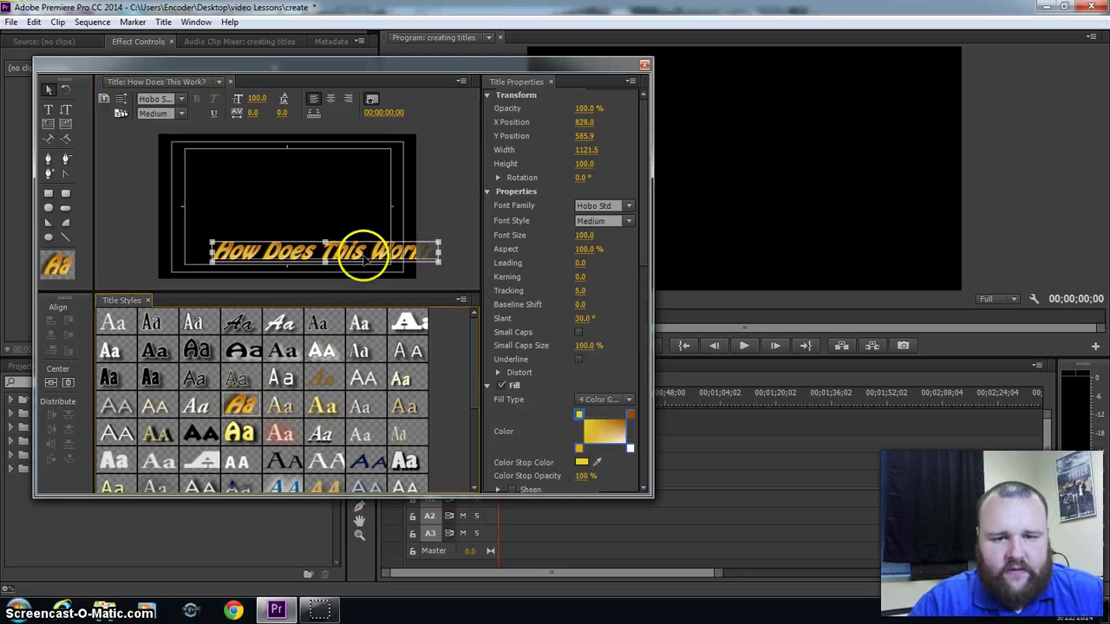
pyautogui.moveTo(355, 256); pyautogui.dragTo(337, 256)
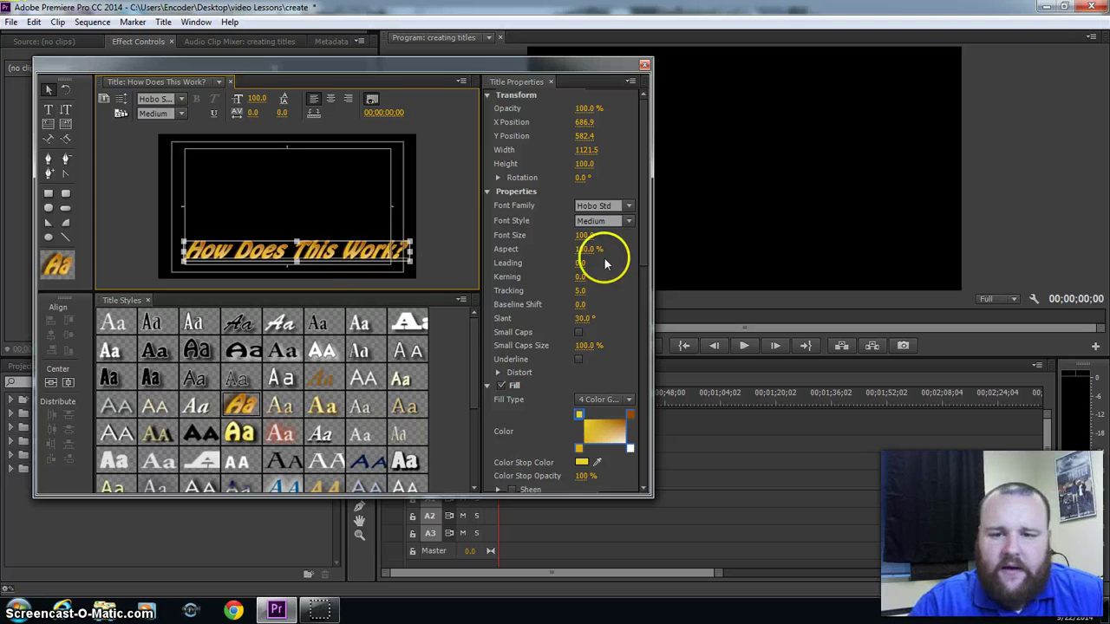
# Set the title's font size to 89, centre it near the bottom at about X 642.5, Y 587.2, and close the title.
pyautogui.moveTo(595, 235)
pyautogui.mouseDown()
pyautogui.moveTo(575, 248)
pyautogui.moveTo(564, 238)
pyautogui.moveTo(595, 231)
pyautogui.mouseUp()
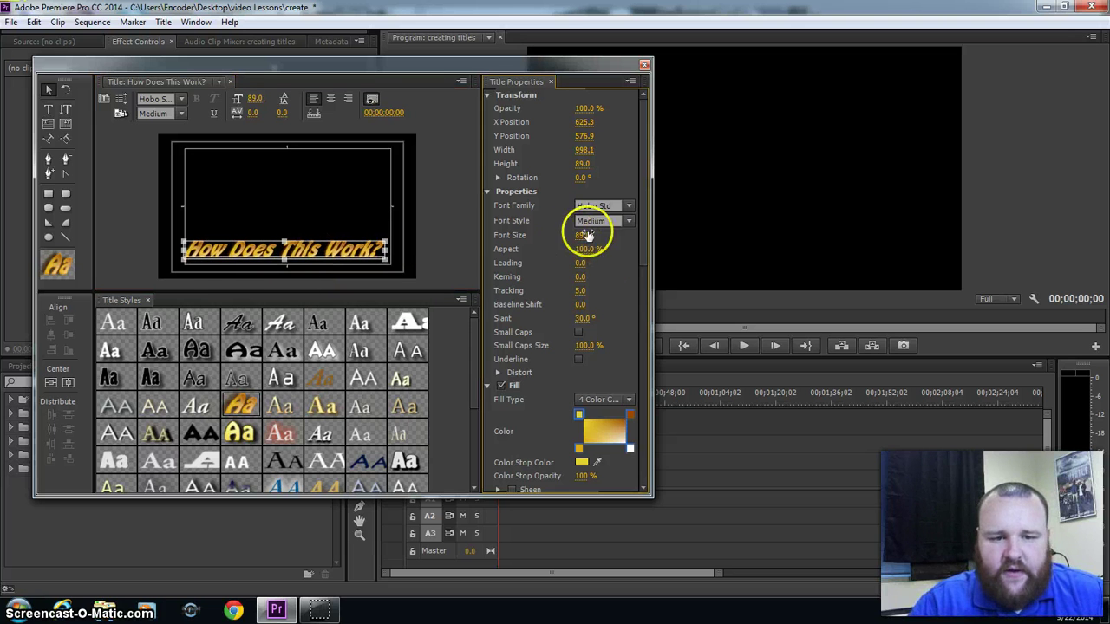
pyautogui.moveTo(252, 260); pyautogui.dragTo(263, 255)
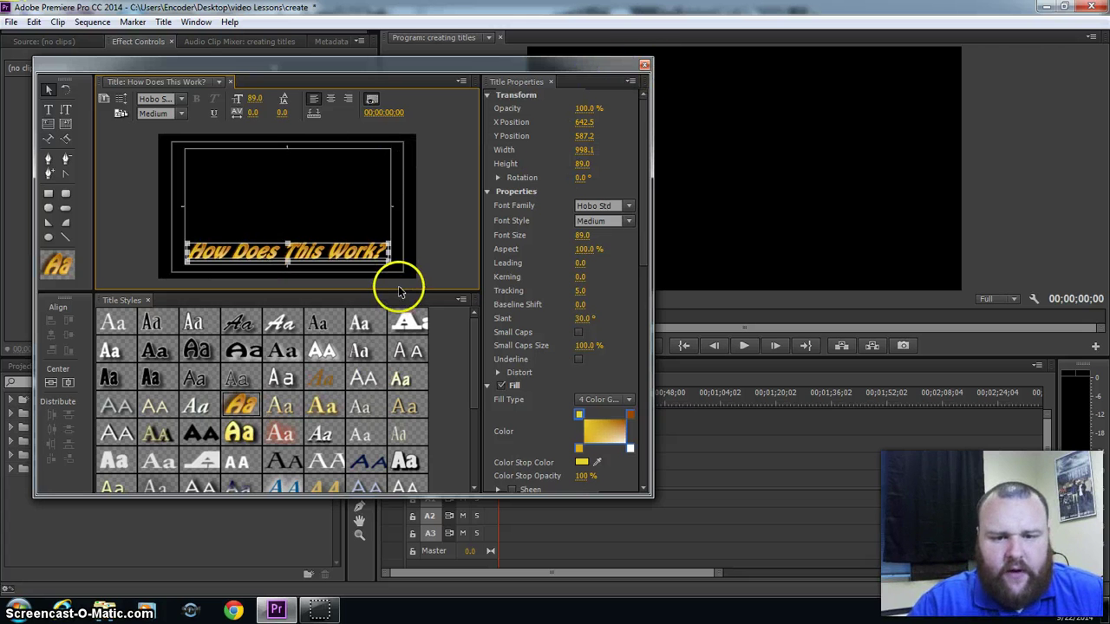
pyautogui.moveTo(396, 314); pyautogui.dragTo(397, 408)
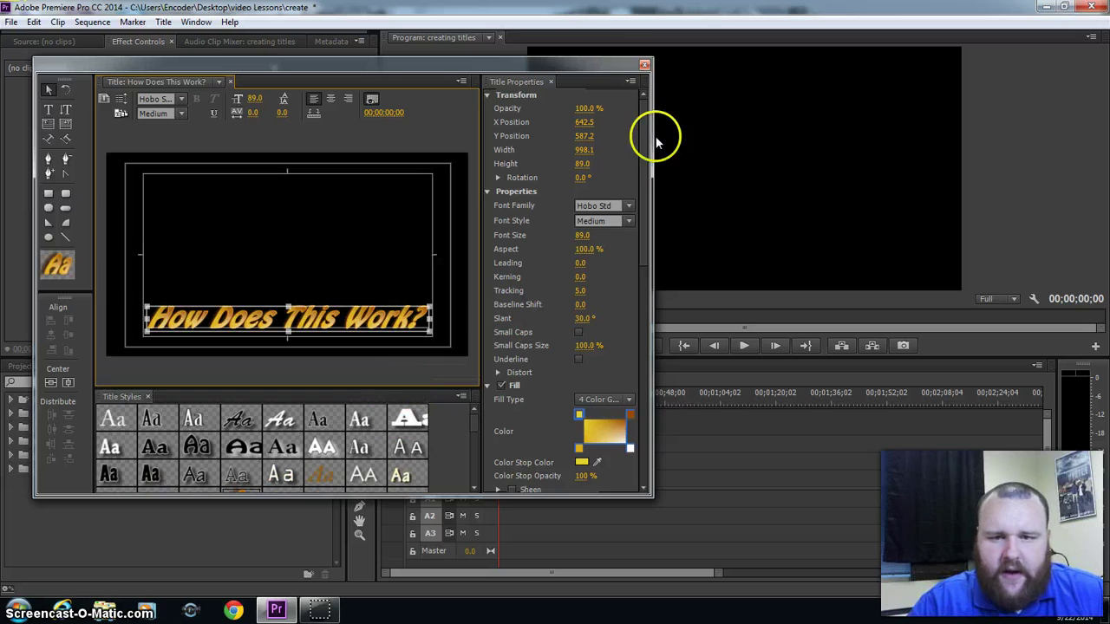
pyautogui.click(645, 66)
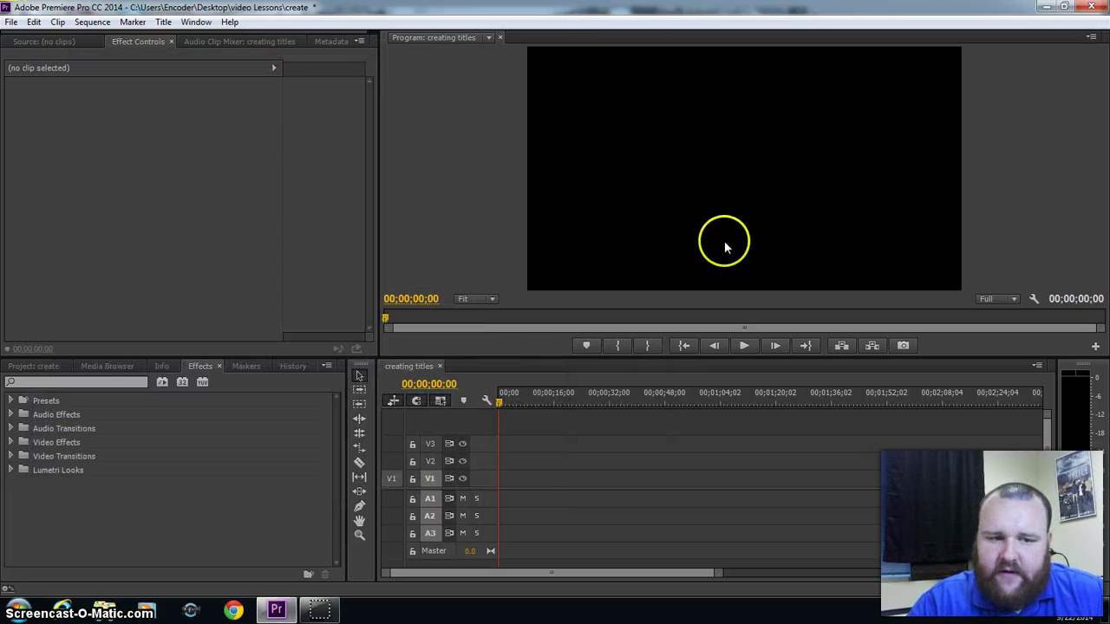
# Place the How Does This Work? title on video track V2 at the start of the sequence and preview it.
pyautogui.click(39, 365)
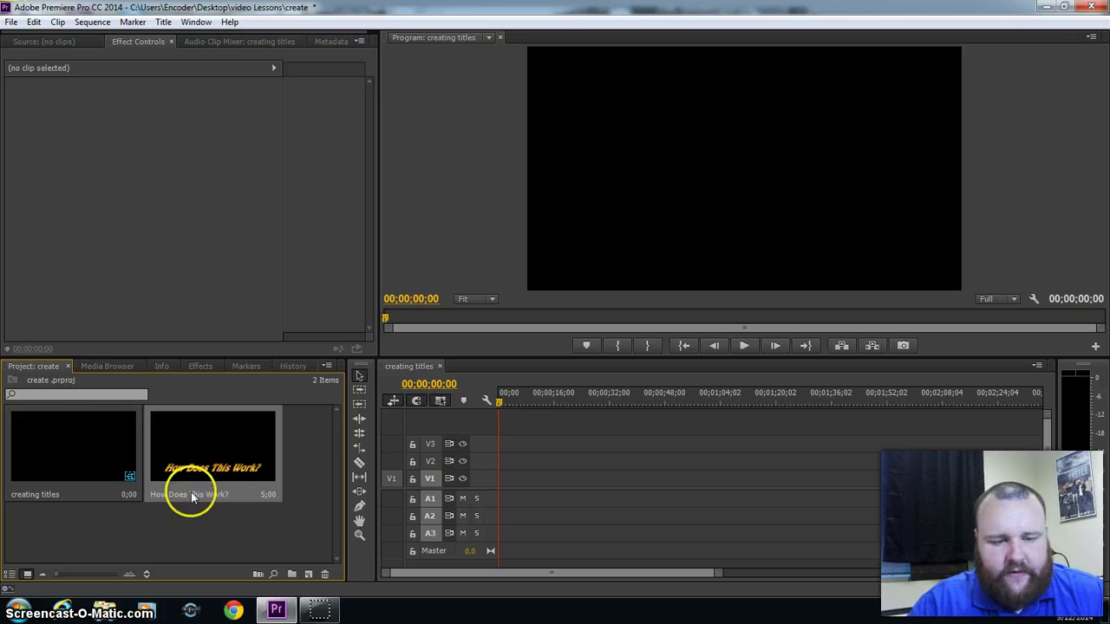
pyautogui.moveTo(202, 462); pyautogui.dragTo(512, 462)
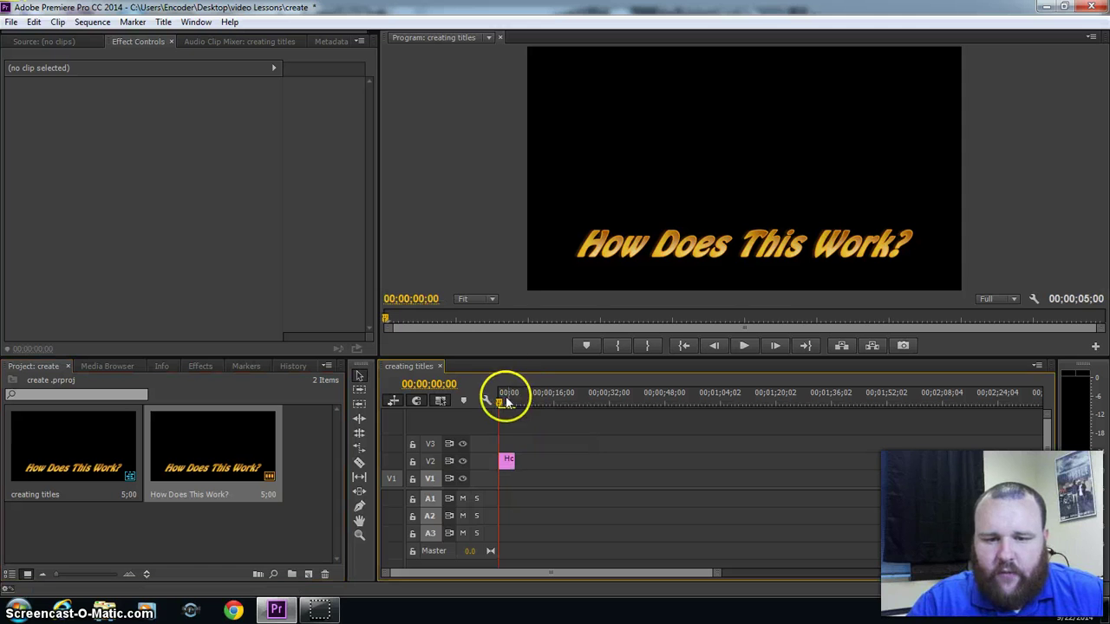
pyautogui.moveTo(506, 395); pyautogui.dragTo(507, 413)
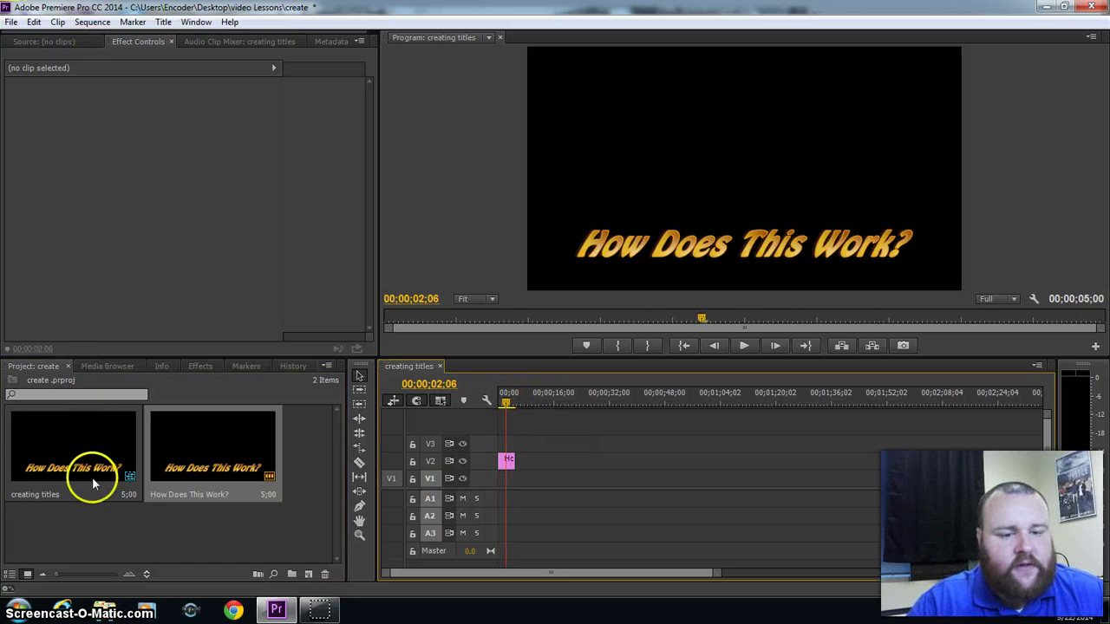
# Import the video file 00035 from the Desktop into the project.
pyautogui.doubleClick(157, 520)
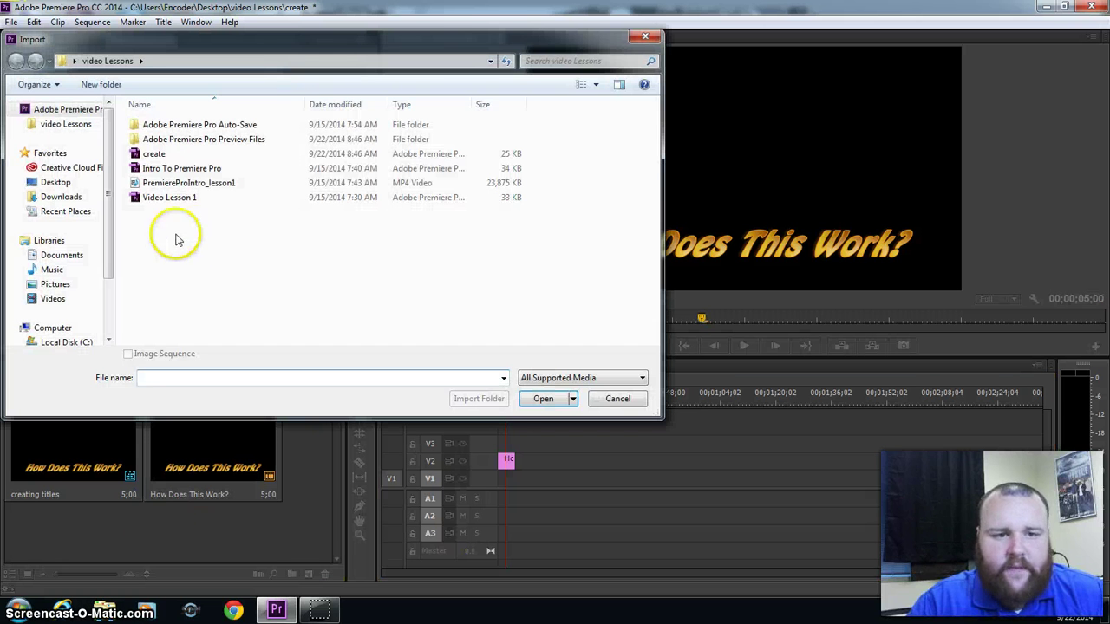
pyautogui.click(65, 182)
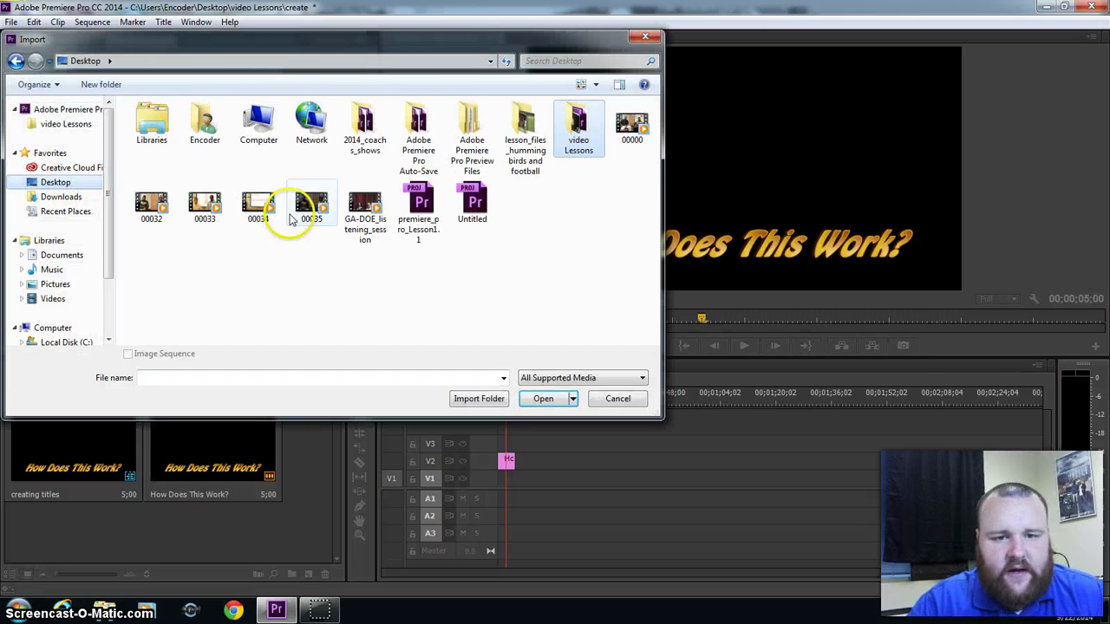
pyautogui.click(310, 206)
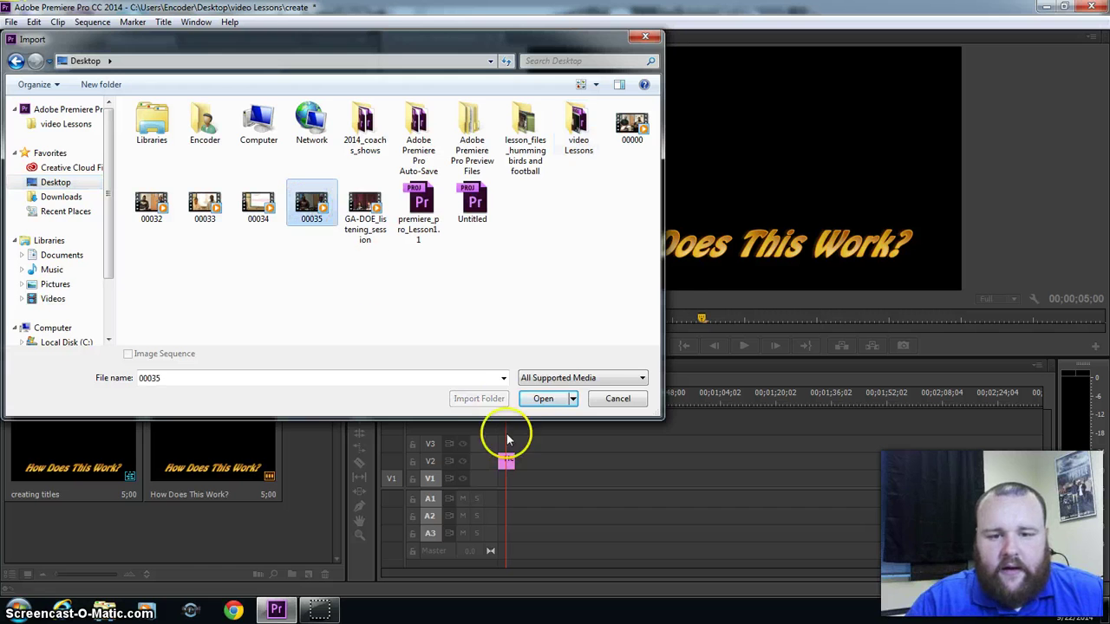
pyautogui.click(538, 399)
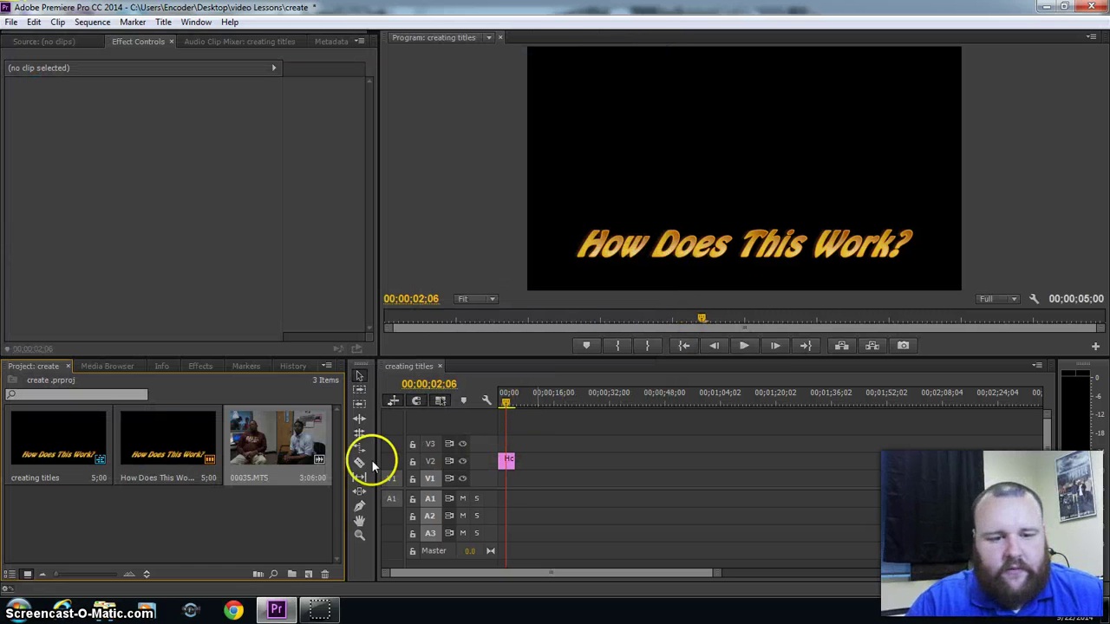
# Place the 00035.MTS clip on V1 beneath the title at the sequence start and mute audio track A1.
pyautogui.moveTo(290, 439); pyautogui.dragTo(501, 482)
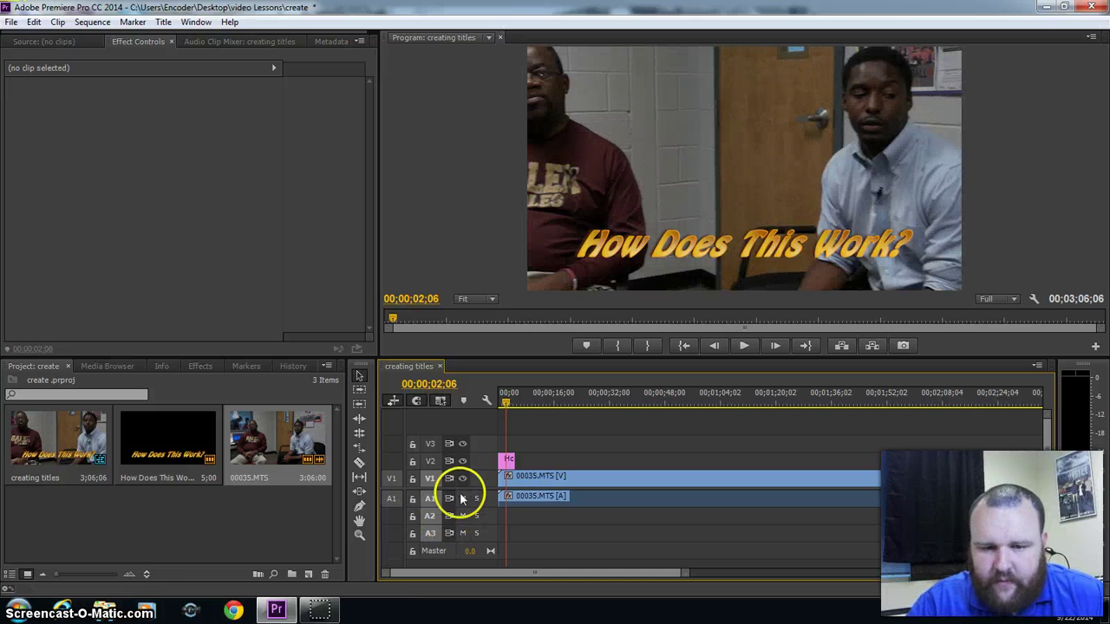
pyautogui.click(463, 497)
# Scale the 00035.MTS clip to 68 so that it fits the frame.
pyautogui.click(575, 476)
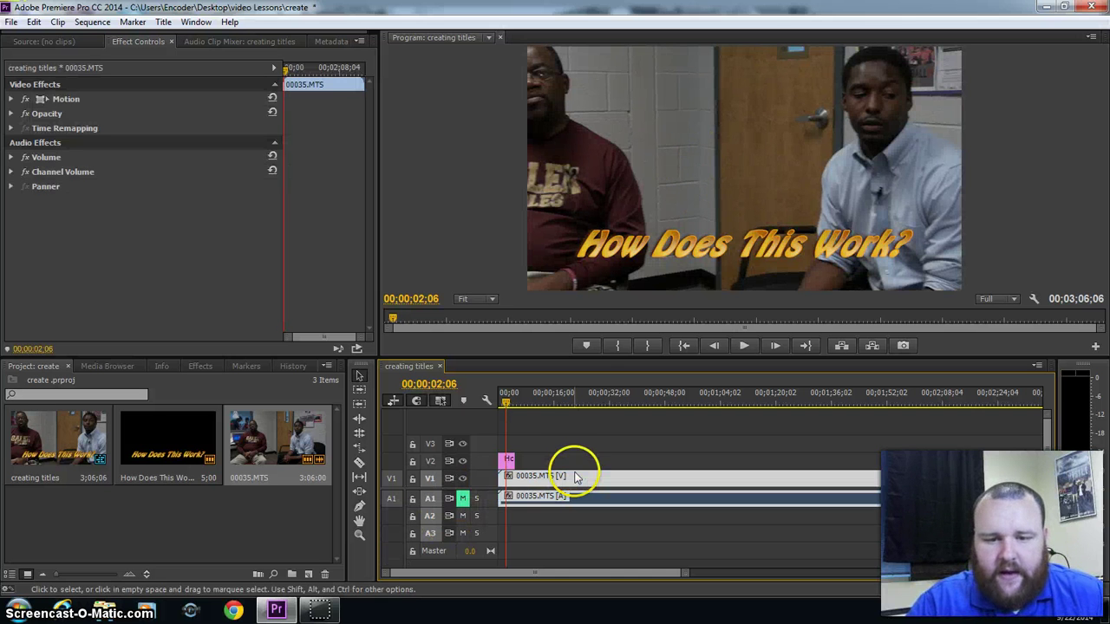
pyautogui.click(12, 99)
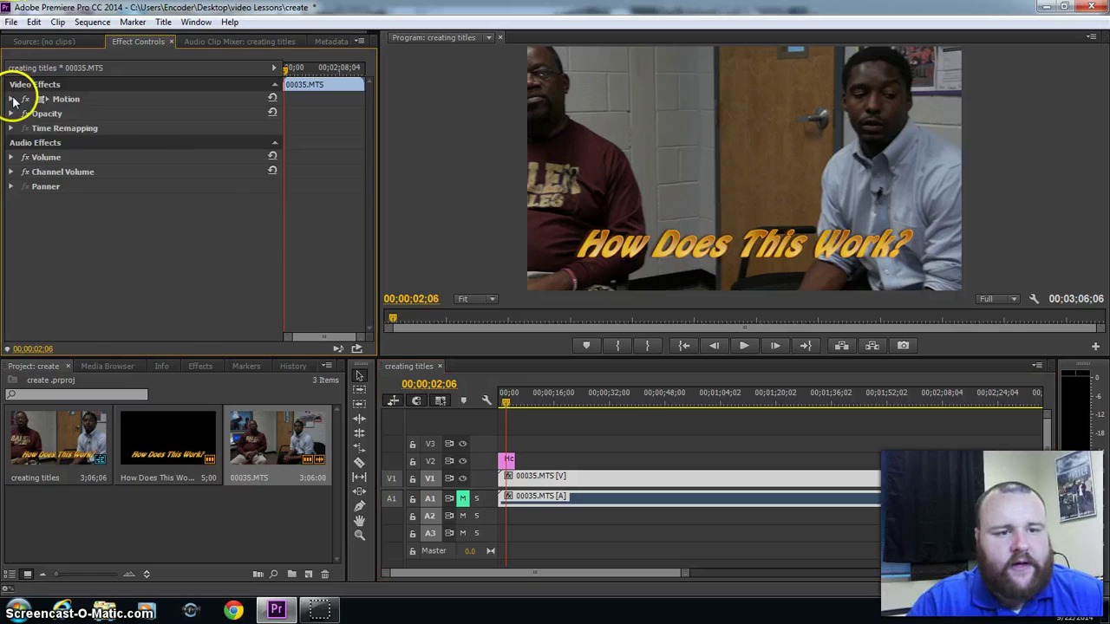
pyautogui.moveTo(148, 128); pyautogui.dragTo(121, 124)
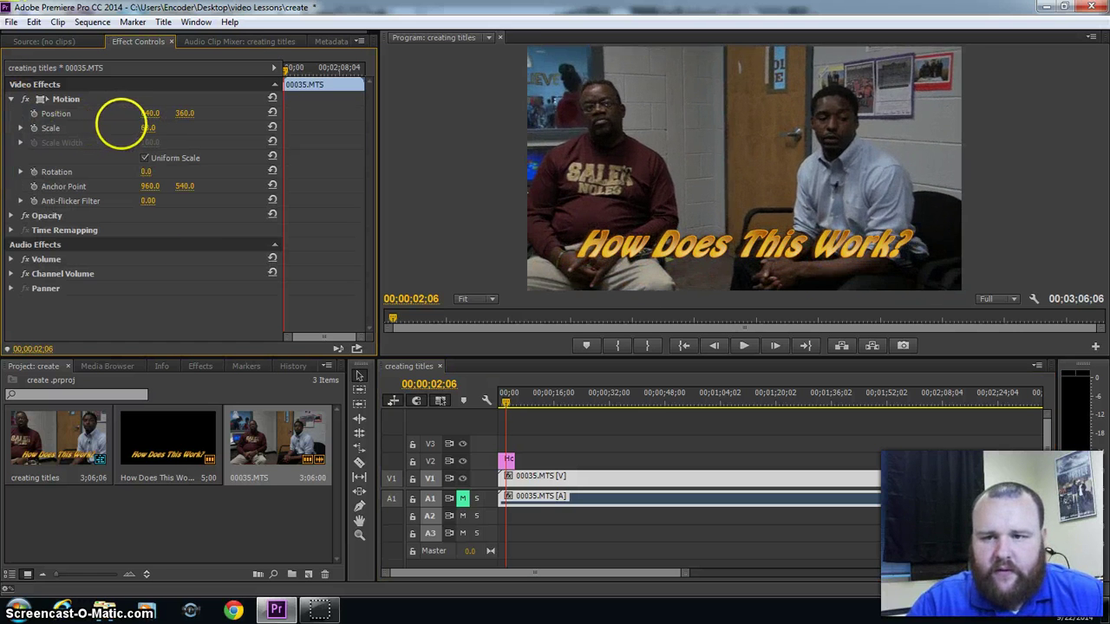
# Cut about the first 13 seconds from the 00035.MTS clip without leaving a gap, and move the title on V2 to start at about 6 seconds.
pyautogui.moveTo(509, 401); pyautogui.dragTo(545, 399)
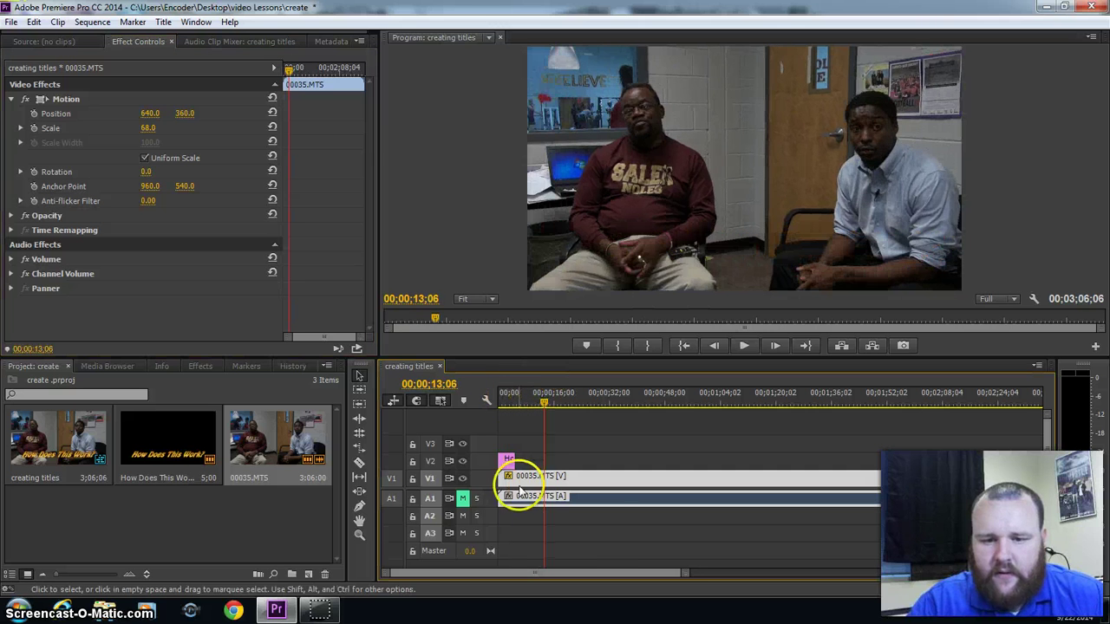
pyautogui.moveTo(518, 476)
pyautogui.mouseDown()
pyautogui.moveTo(543, 476)
pyautogui.moveTo(525, 484)
pyautogui.moveTo(503, 472)
pyautogui.moveTo(528, 460)
pyautogui.mouseUp()
pyautogui.click(506, 401)
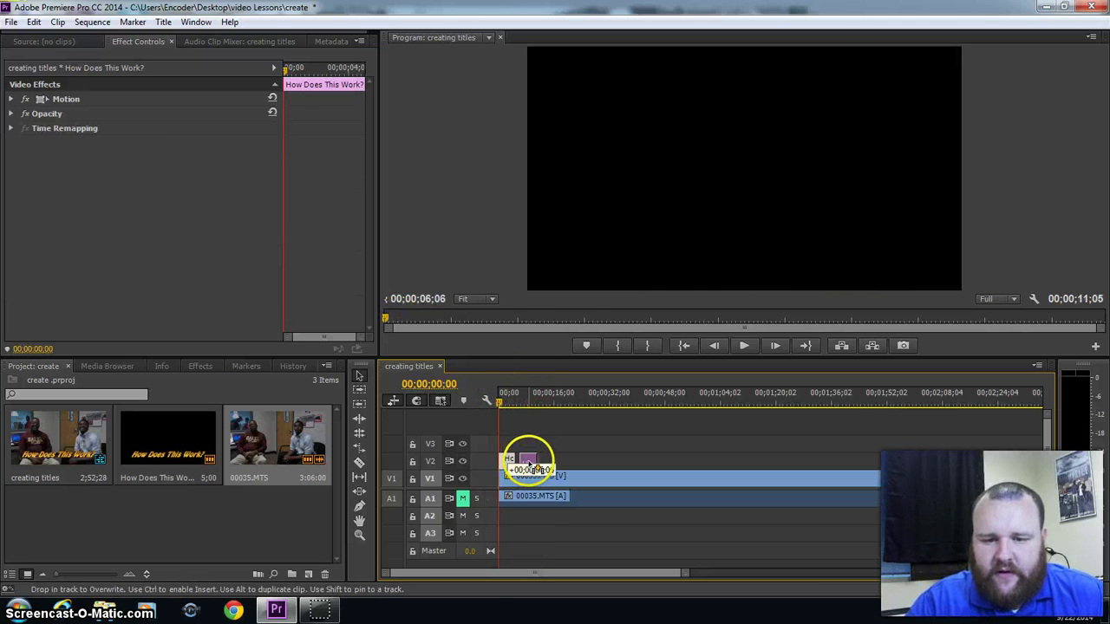
pyautogui.moveTo(501, 395); pyautogui.dragTo(535, 414)
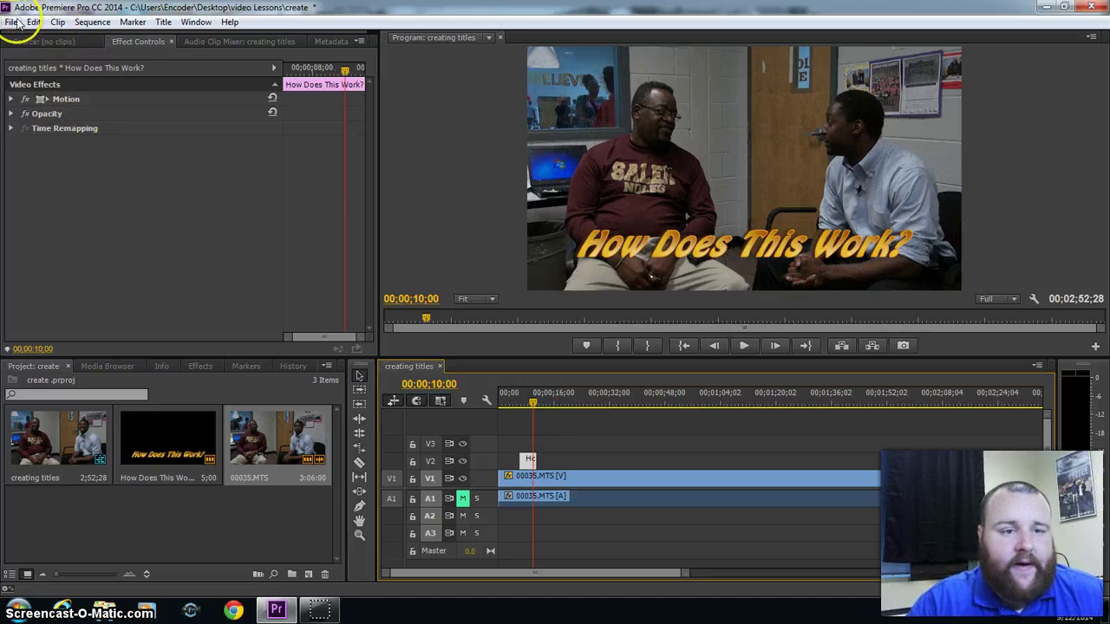
pyautogui.click(164, 23)
pyautogui.moveTo(297, 59)
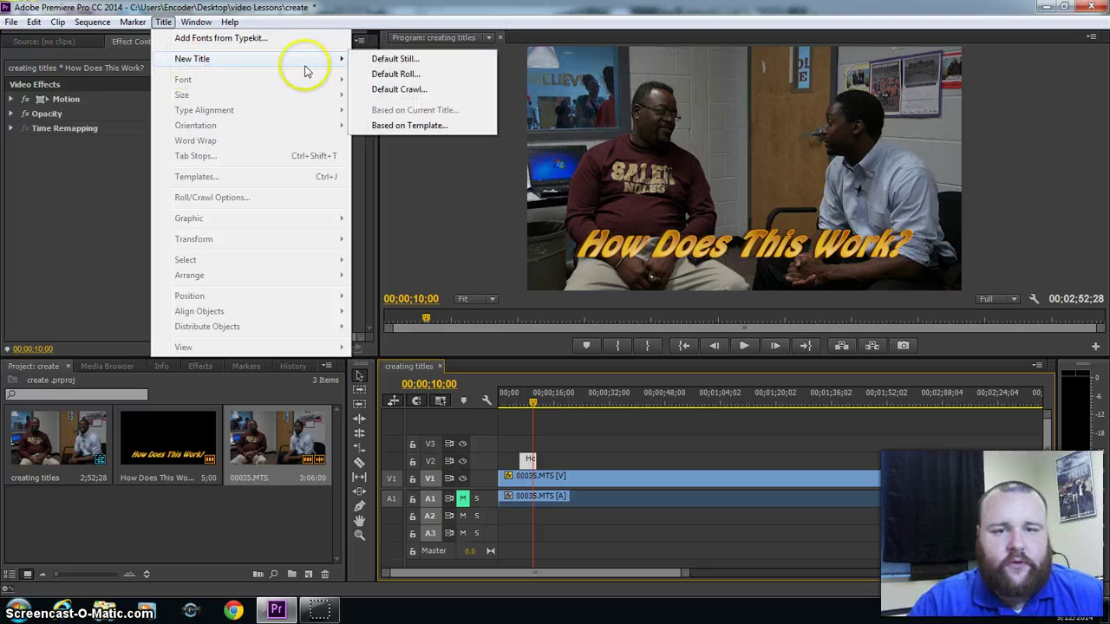
pyautogui.click(387, 59)
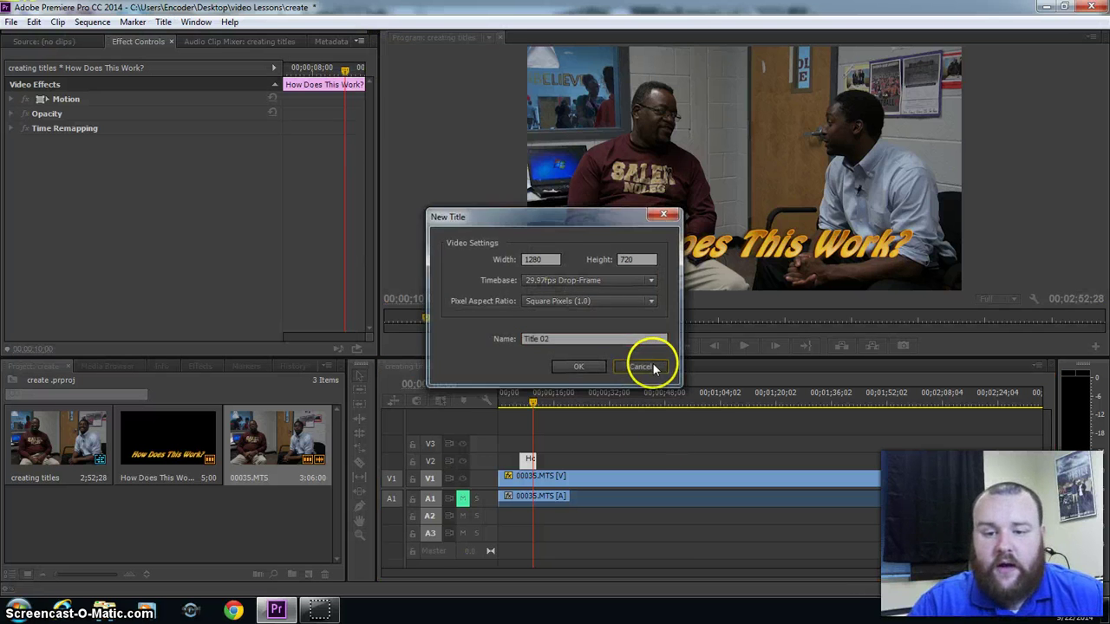
pyautogui.click(650, 367)
# Create a new title named "This Is Working.... Right??" with the default video settings.
pyautogui.click(12, 22)
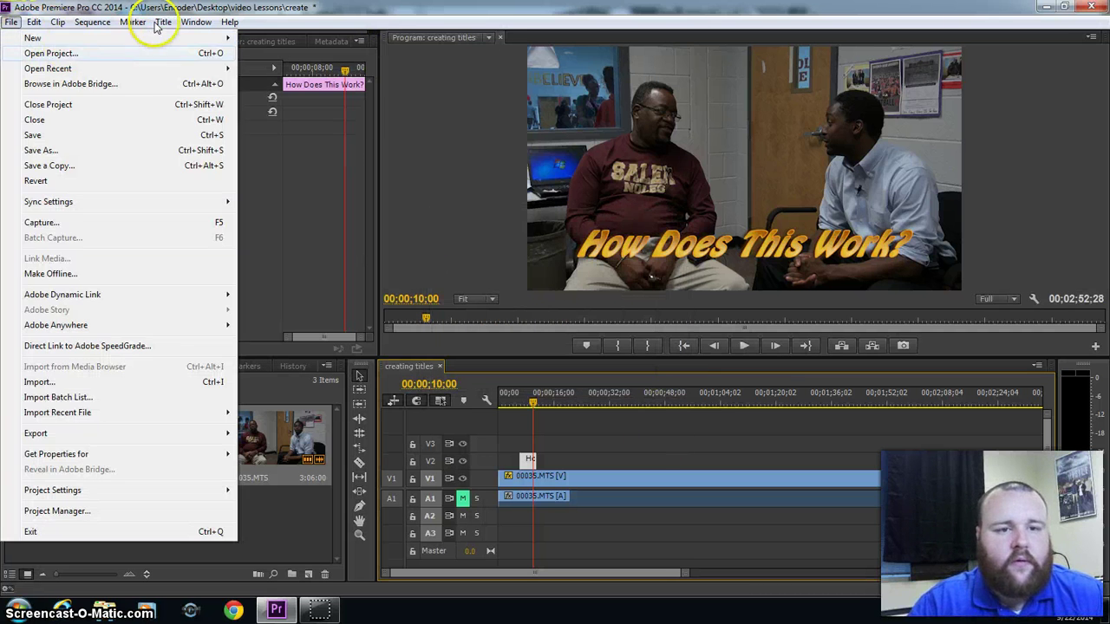
pyautogui.moveTo(164, 22)
pyautogui.moveTo(193, 59)
pyautogui.click(387, 76)
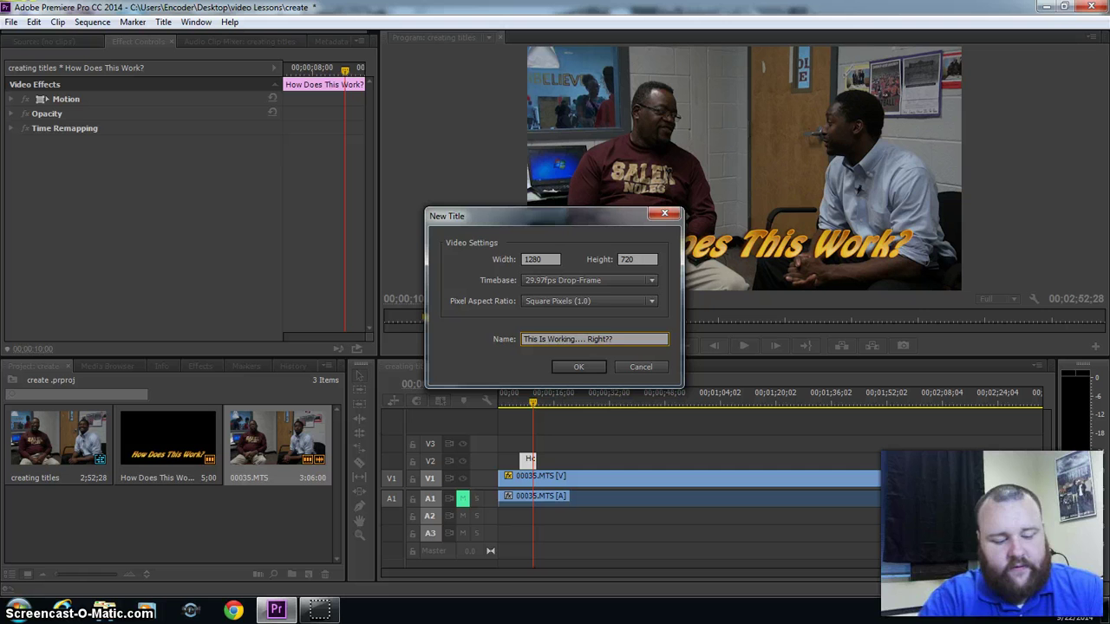
pyautogui.moveTo(632, 335); pyautogui.dragTo(507, 340)
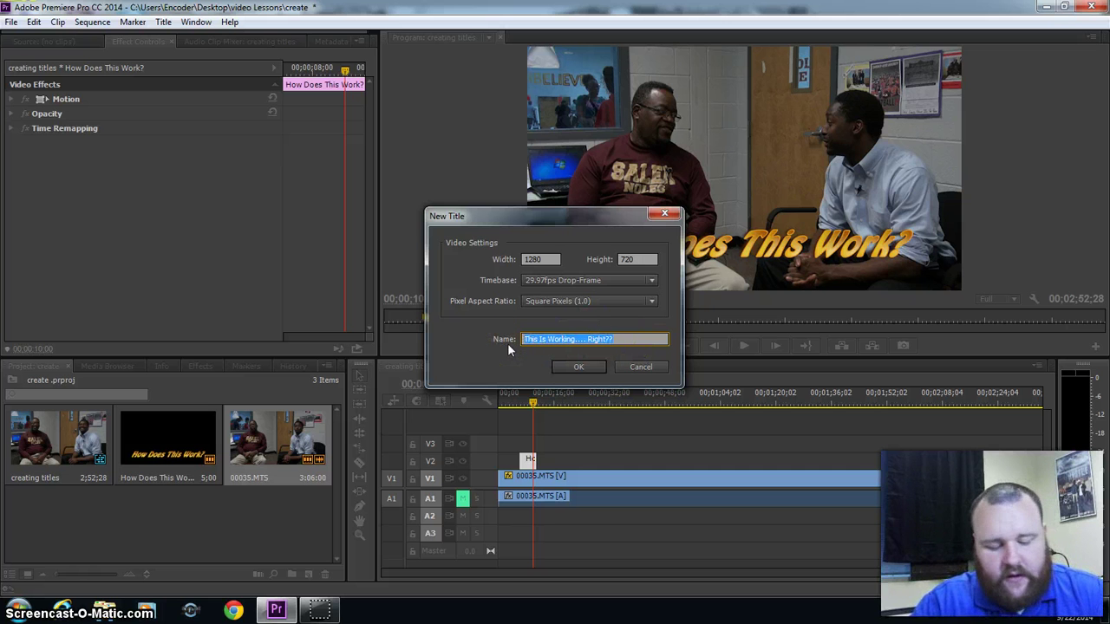
pyautogui.click(577, 369)
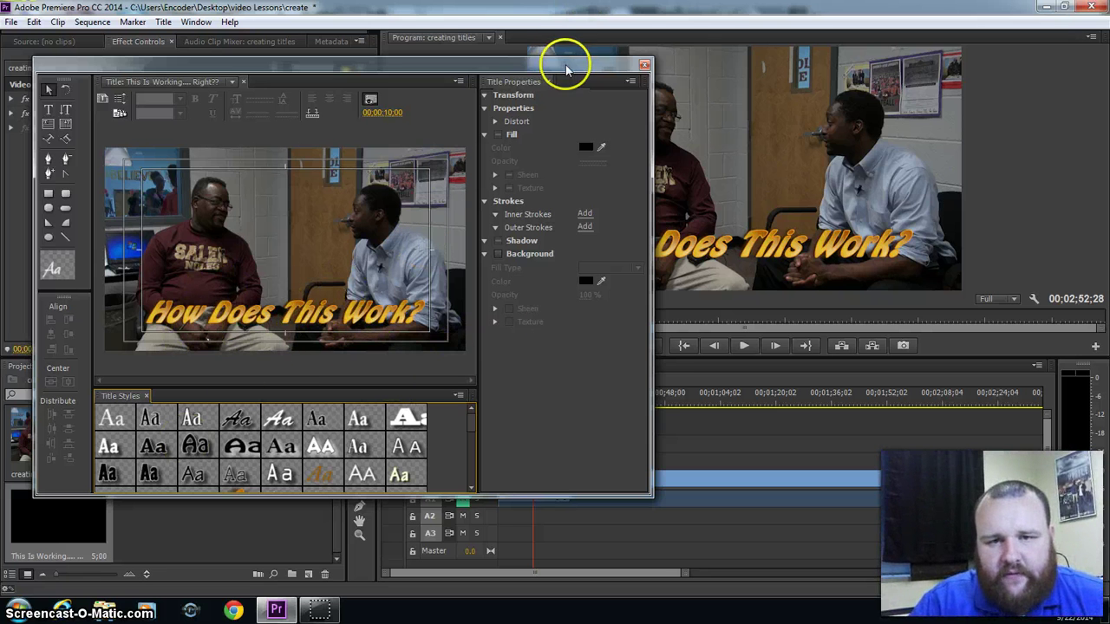
# Move the playhead to 00;00;21;11 so that frame serves as the background of the open title.
pyautogui.moveTo(565, 68); pyautogui.dragTo(389, 34)
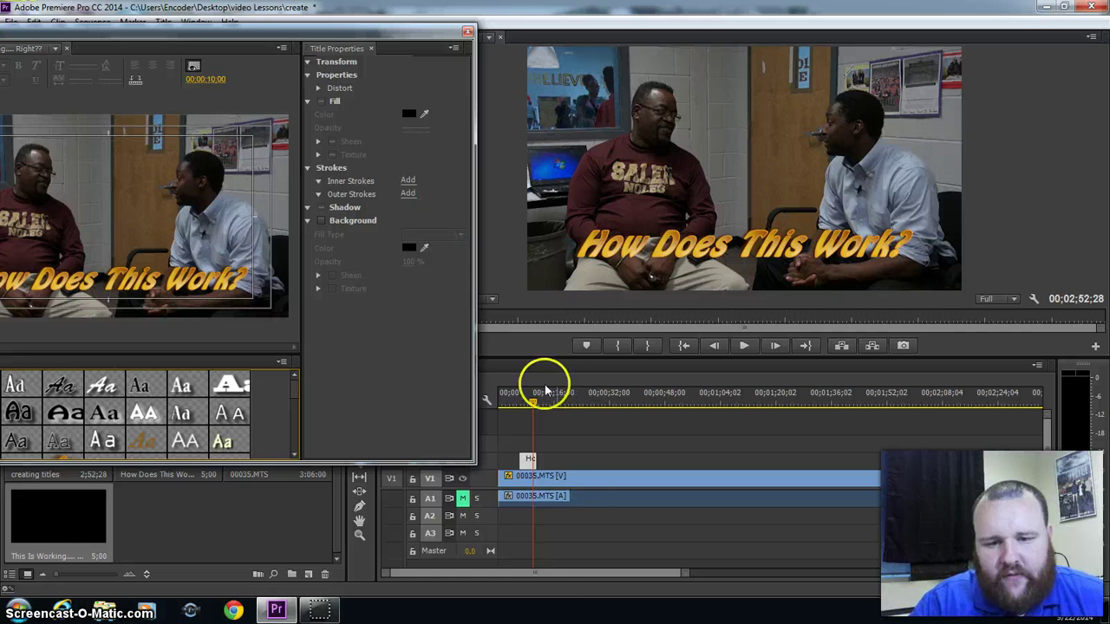
pyautogui.moveTo(546, 395); pyautogui.dragTo(572, 397)
pyautogui.moveTo(287, 28); pyautogui.dragTo(495, 44)
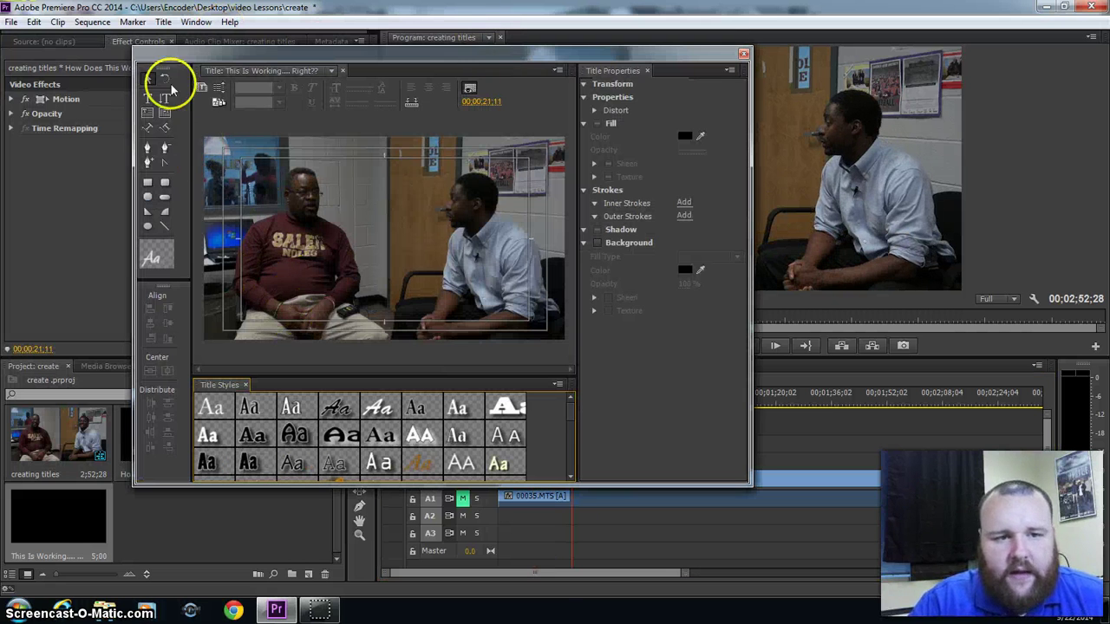
# Add the text "This Is Working.... Right??" to the title and place it in the lower part of the frame, at about X 638, Y 576.
pyautogui.click(148, 98)
pyautogui.click(268, 297)
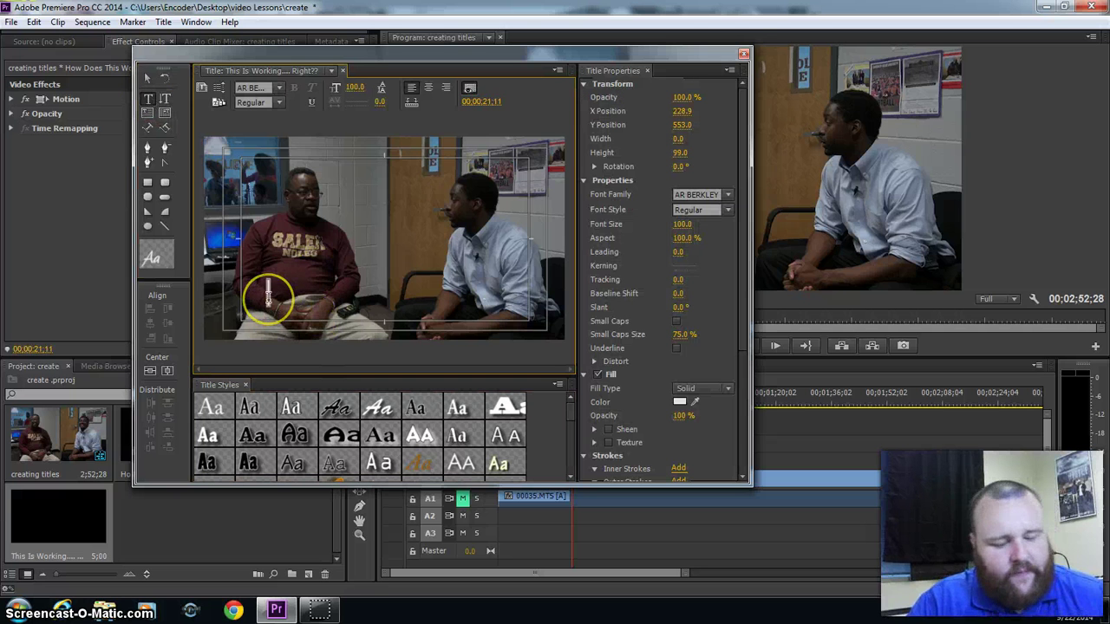
pyautogui.write('This Is Working... Right??')
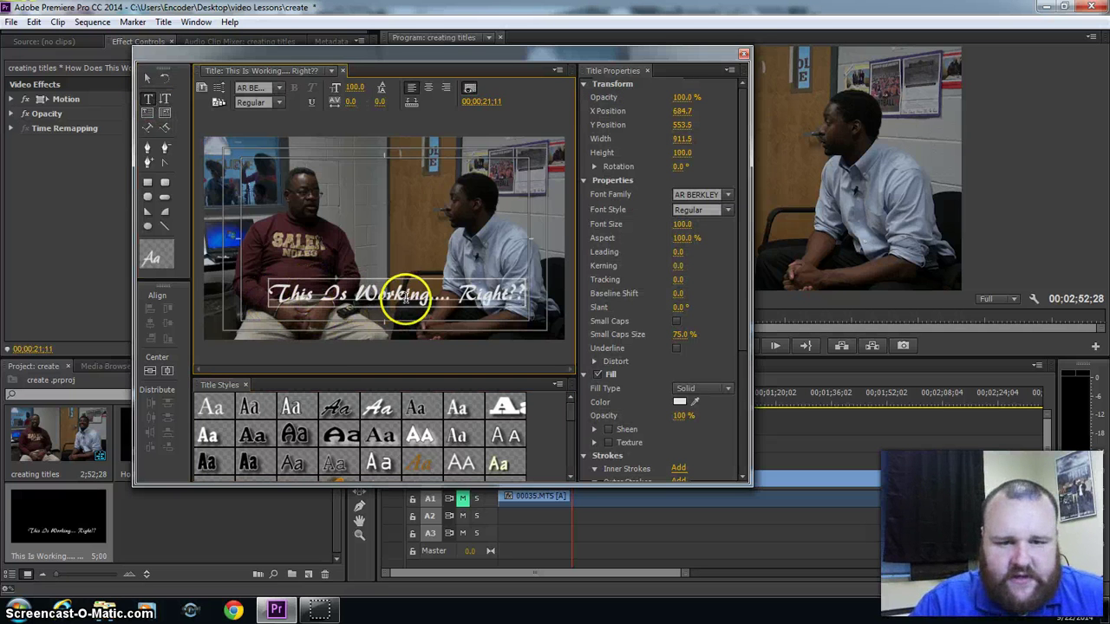
pyautogui.click(146, 77)
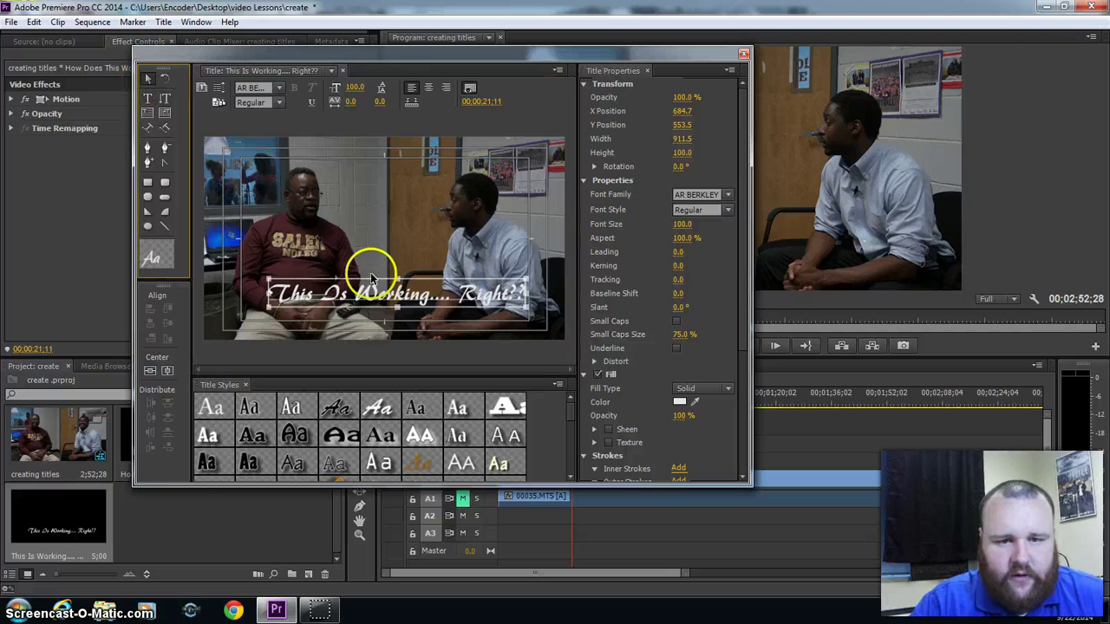
pyautogui.moveTo(360, 299); pyautogui.dragTo(345, 305)
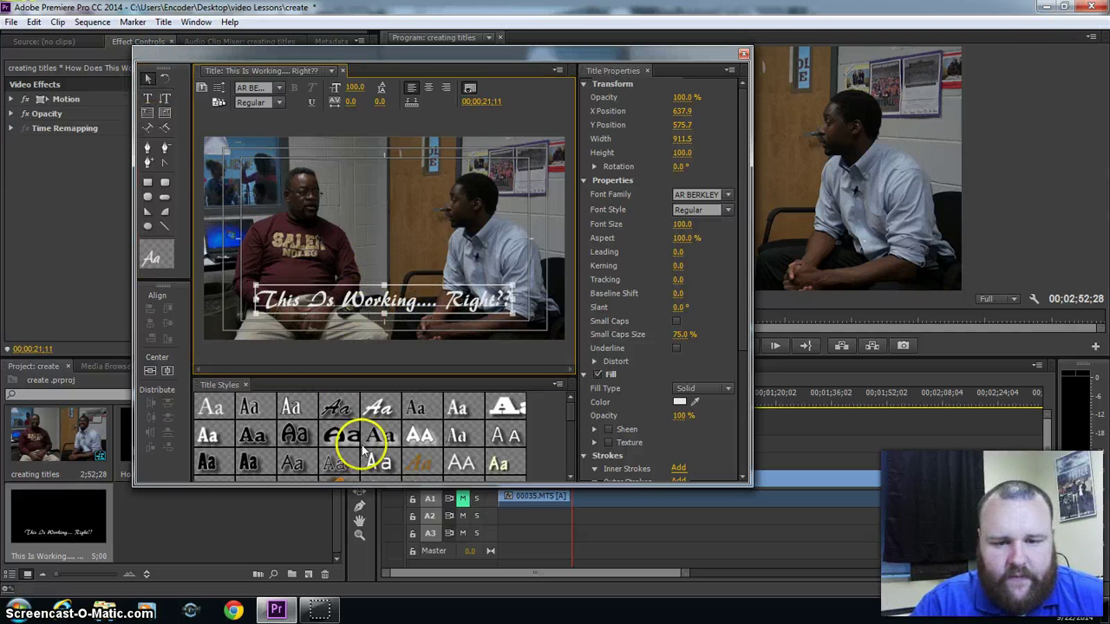
# Apply the slanted gold Hobo Std style to the text, reduce its font size to 67 and recentre it at about X 638, Y 596.
pyautogui.scroll(-1, 355, 441)
pyautogui.click(339, 463)
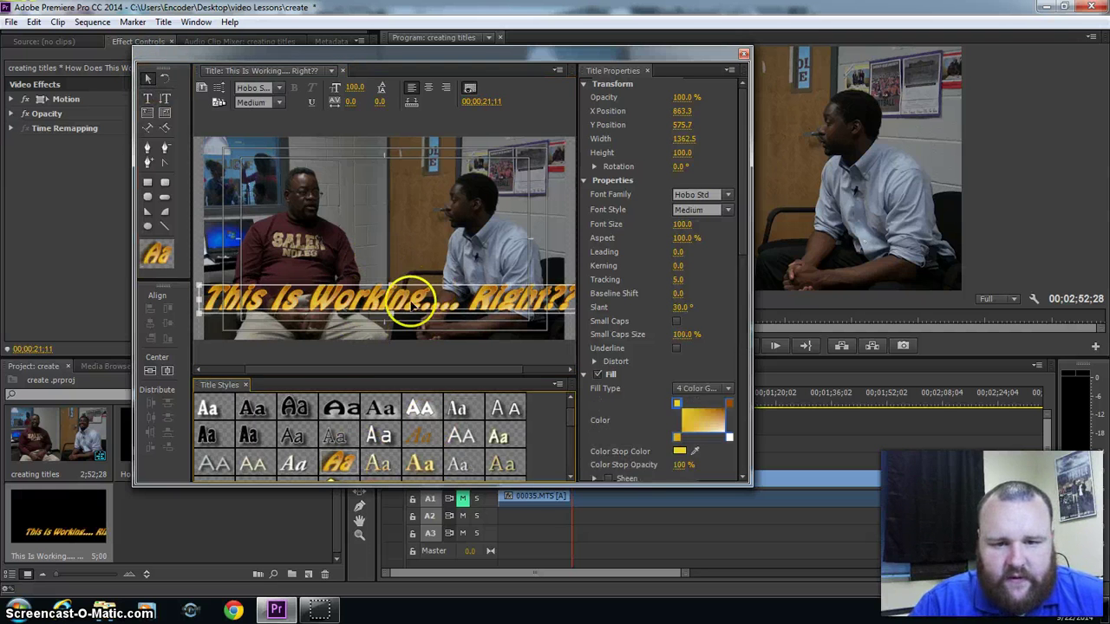
pyautogui.moveTo(683, 223); pyautogui.dragTo(659, 223)
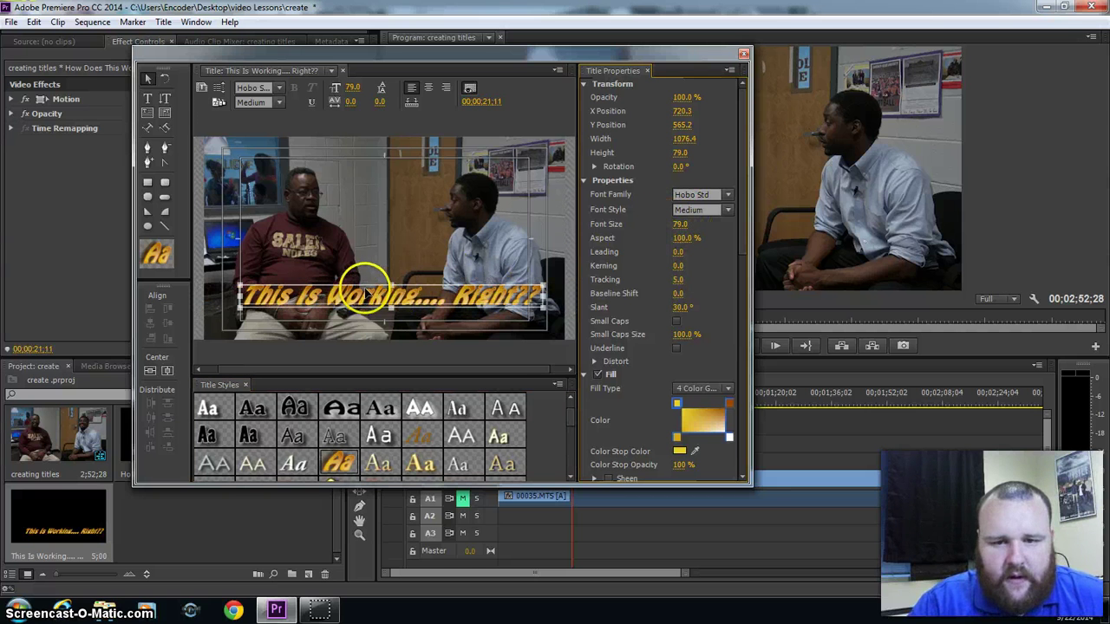
pyautogui.moveTo(366, 297); pyautogui.dragTo(362, 305)
pyautogui.moveTo(674, 224); pyautogui.dragTo(661, 224)
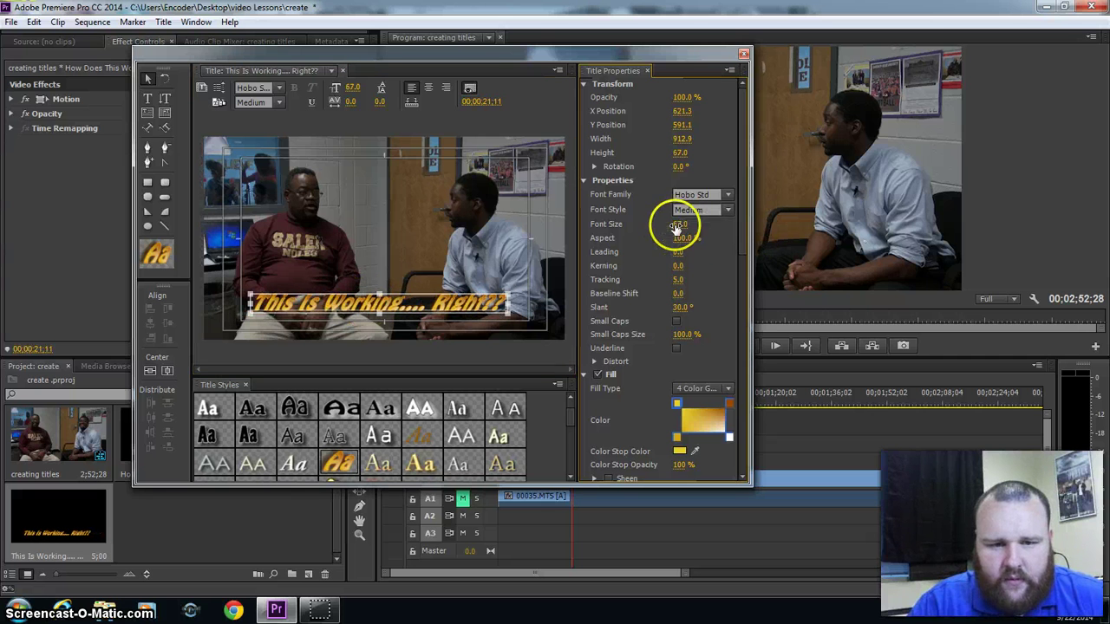
pyautogui.moveTo(415, 309); pyautogui.dragTo(419, 310)
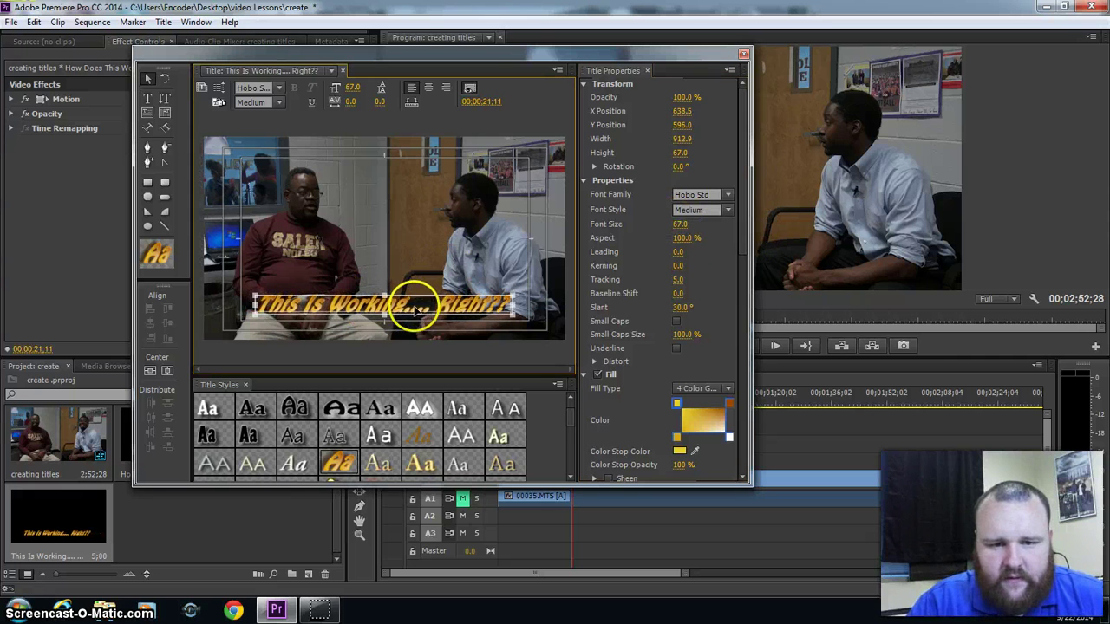
# Place the "This Is Working.... Right??" title on V2 at 00;00;21;11 and extend its end to about 00;01;15;05.
pyautogui.click(744, 54)
pyautogui.moveTo(58, 521); pyautogui.dragTo(587, 456)
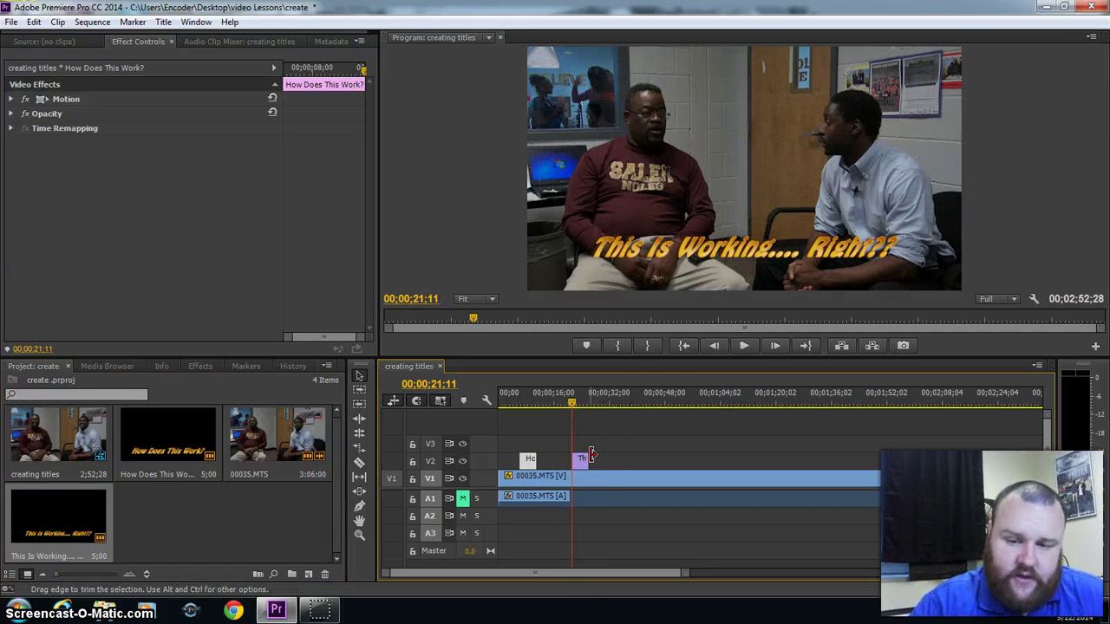
pyautogui.moveTo(583, 459); pyautogui.dragTo(757, 448)
pyautogui.moveTo(571, 403); pyautogui.dragTo(699, 412)
pyautogui.click(660, 424)
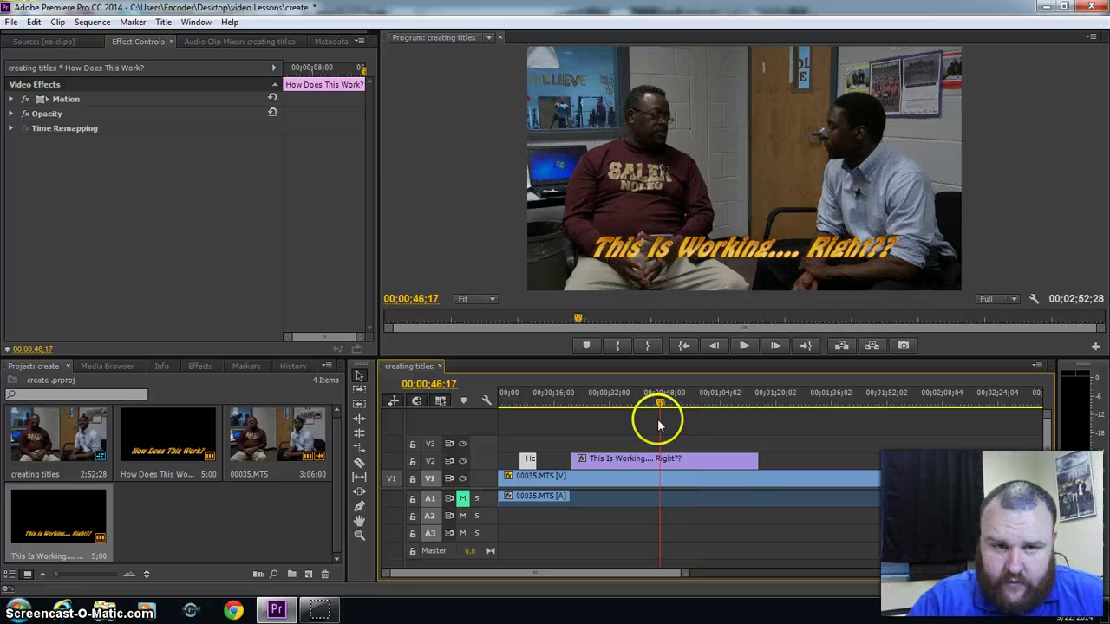
# Reopen the "This Is Working.... Right??" title from the sequence and change its text to the DaunPenh font at size 136.
pyautogui.click(630, 462)
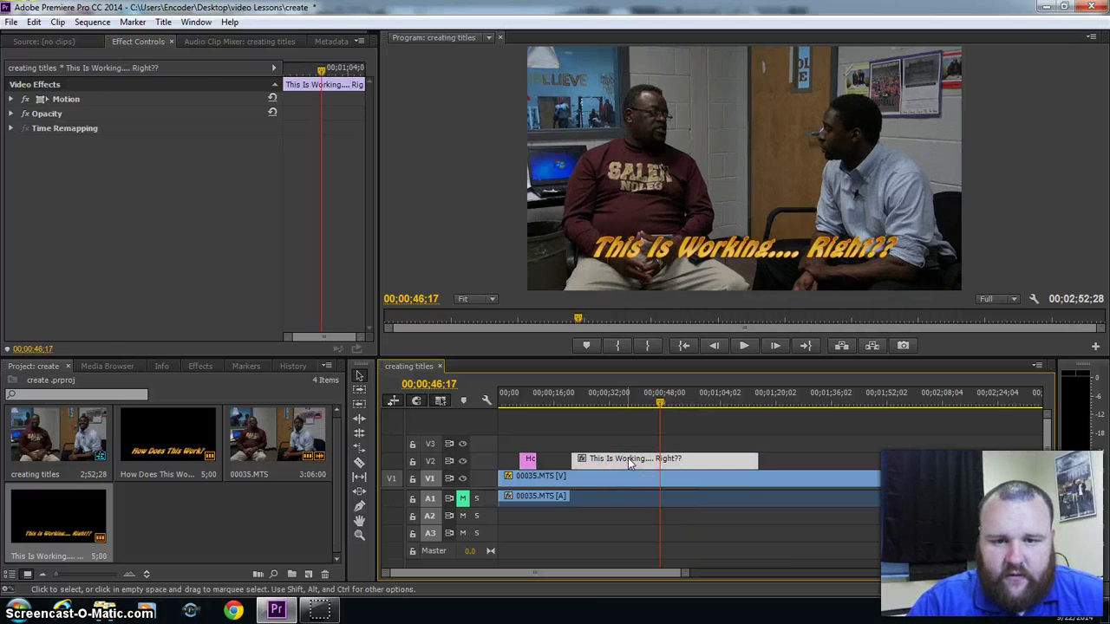
pyautogui.doubleClick(630, 462)
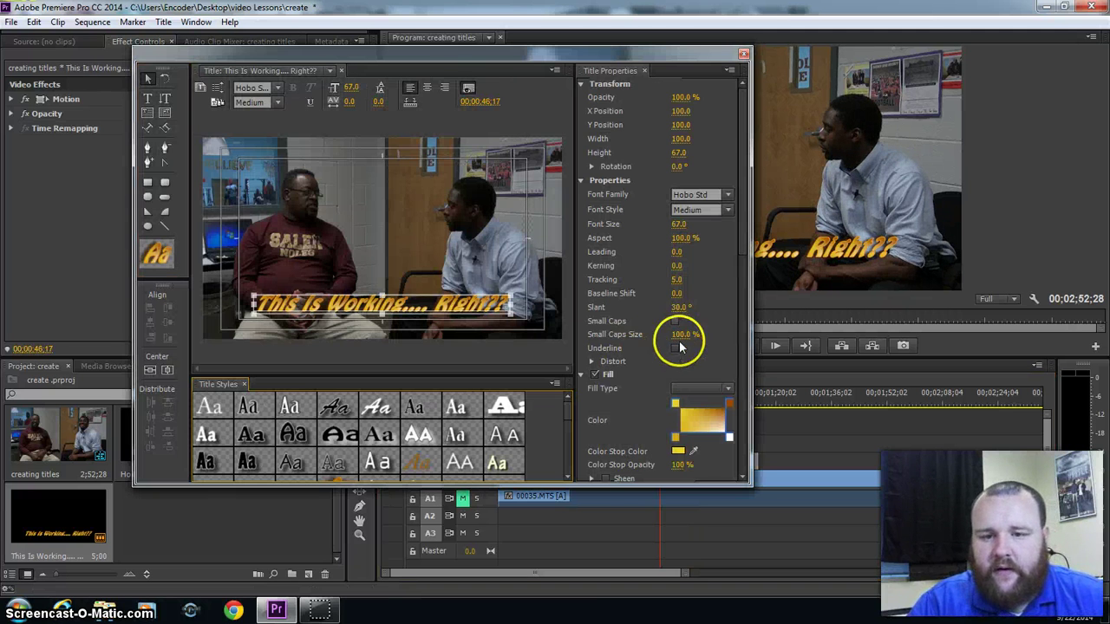
pyautogui.scroll(-1, 703, 143)
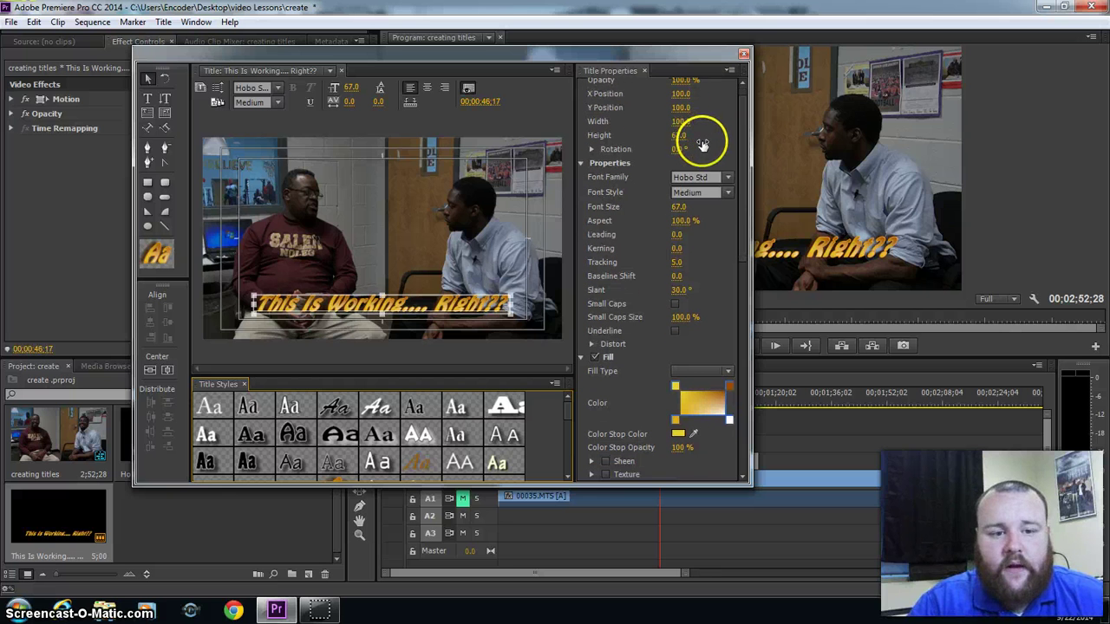
pyautogui.scroll(-4, 702, 145)
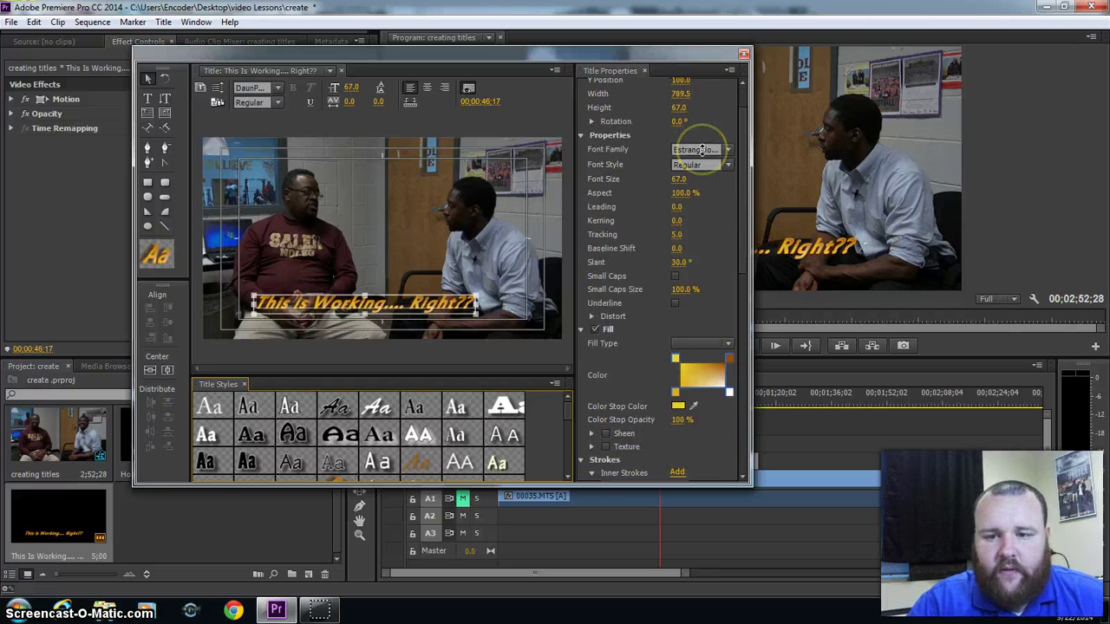
pyautogui.scroll(-3, 700, 149)
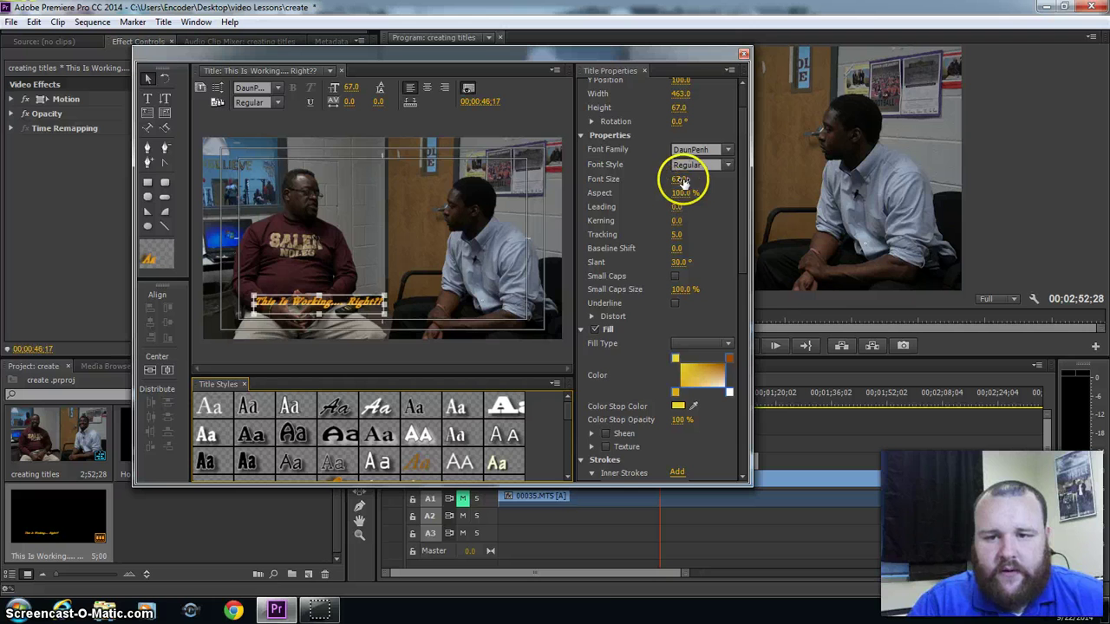
pyautogui.scroll(1, 683, 179)
pyautogui.moveTo(678, 189); pyautogui.dragTo(735, 193)
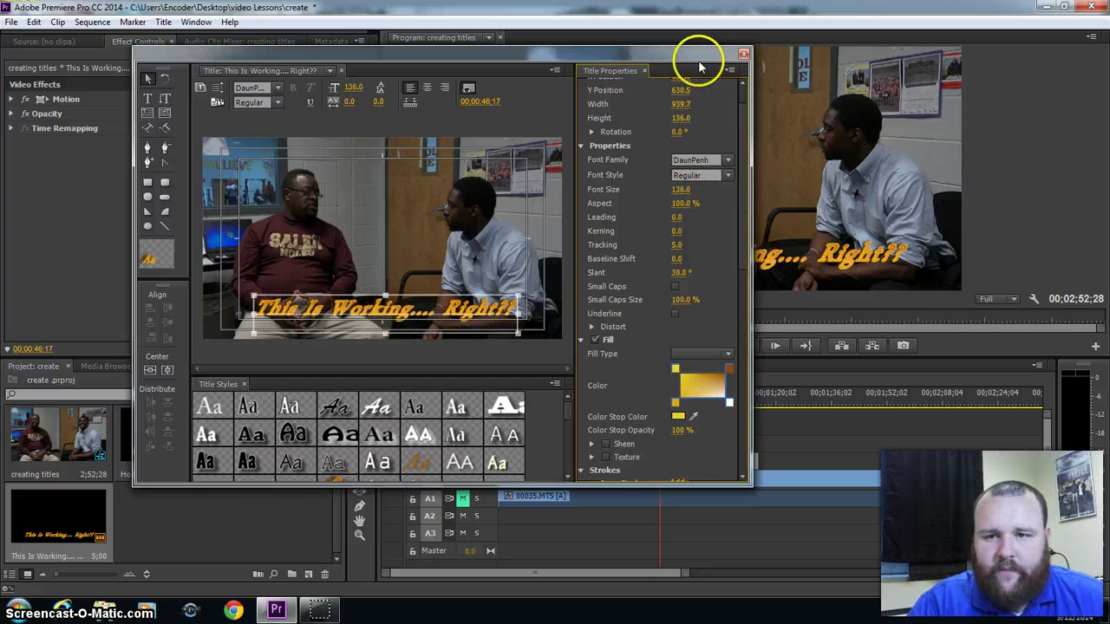
pyautogui.click(743, 56)
# Move the playhead to 00;00;09;00 and expand the Motion settings of the "How Does This Work?" title.
pyautogui.moveTo(664, 417); pyautogui.dragTo(565, 415)
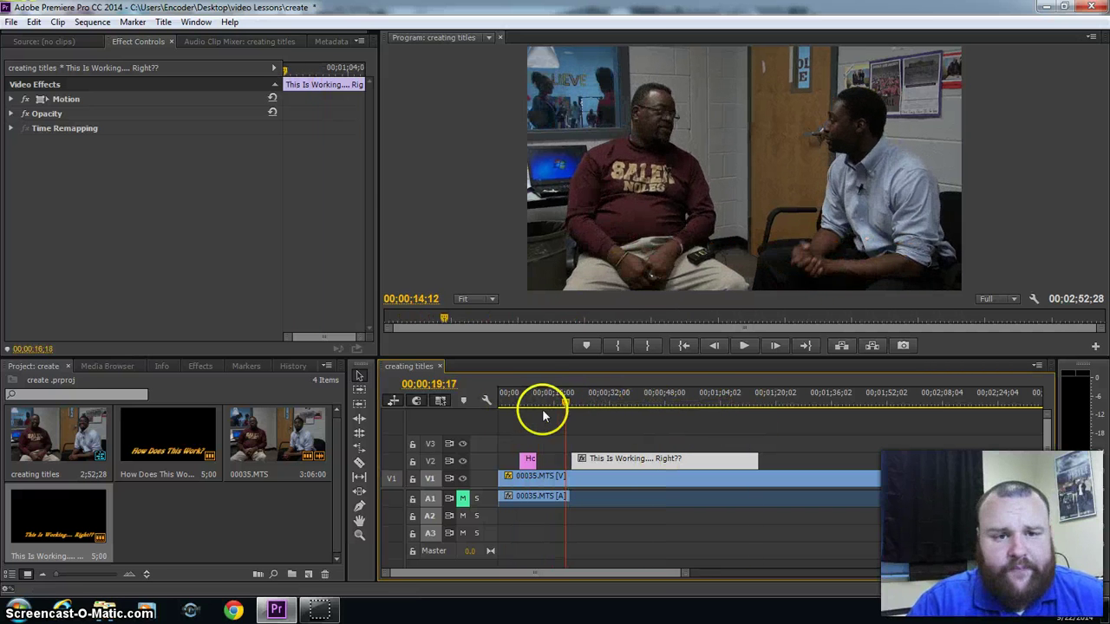
pyautogui.click(531, 411)
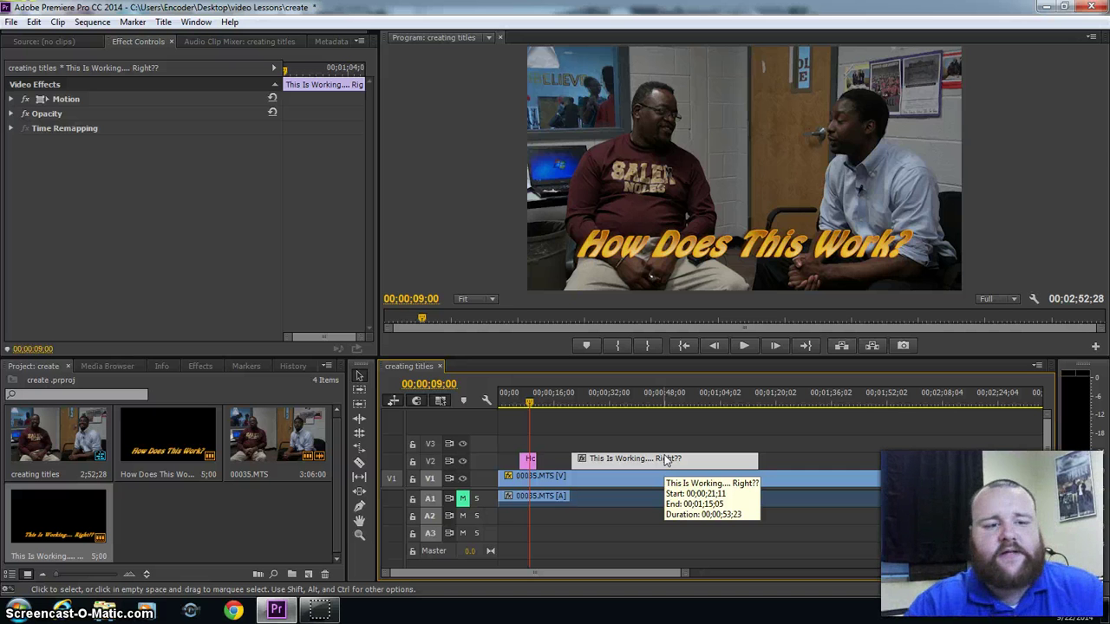
pyautogui.click(525, 462)
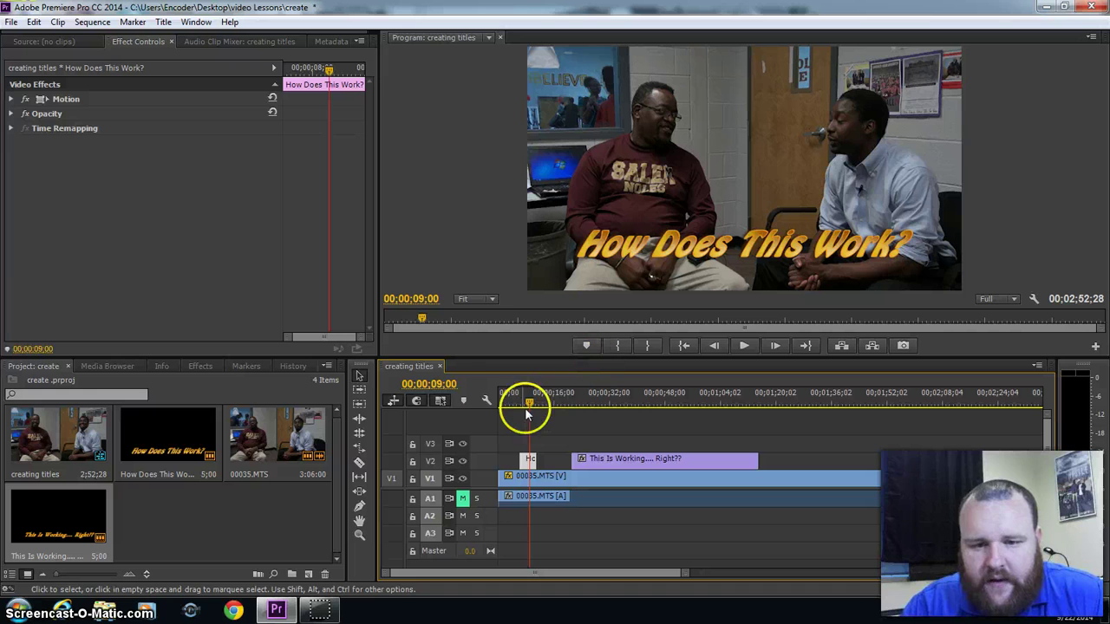
pyautogui.click(11, 100)
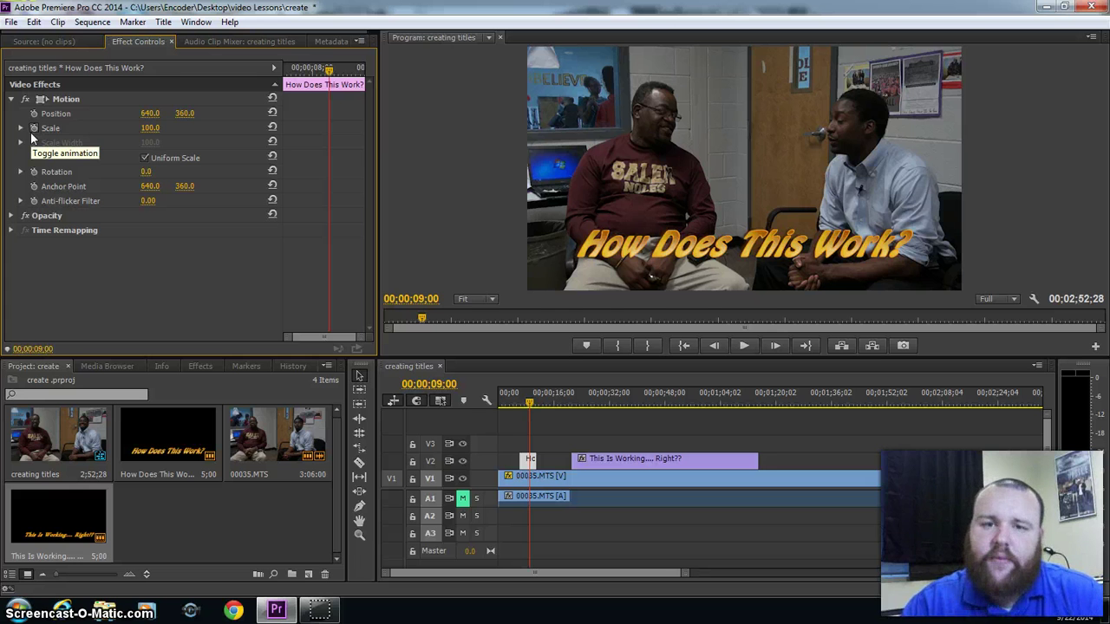
# Try a scale of 0 on the "How Does This Work?" title, and restore the scale to 100.
pyautogui.click(150, 127)
pyautogui.write('0')
pyautogui.press('Return')
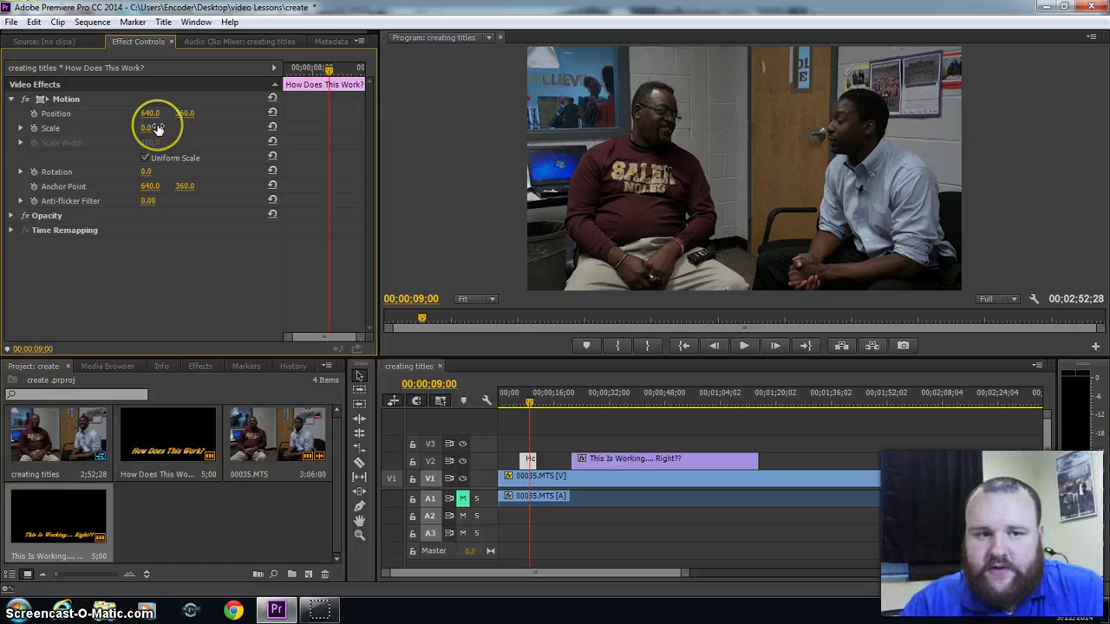
pyautogui.click(157, 127)
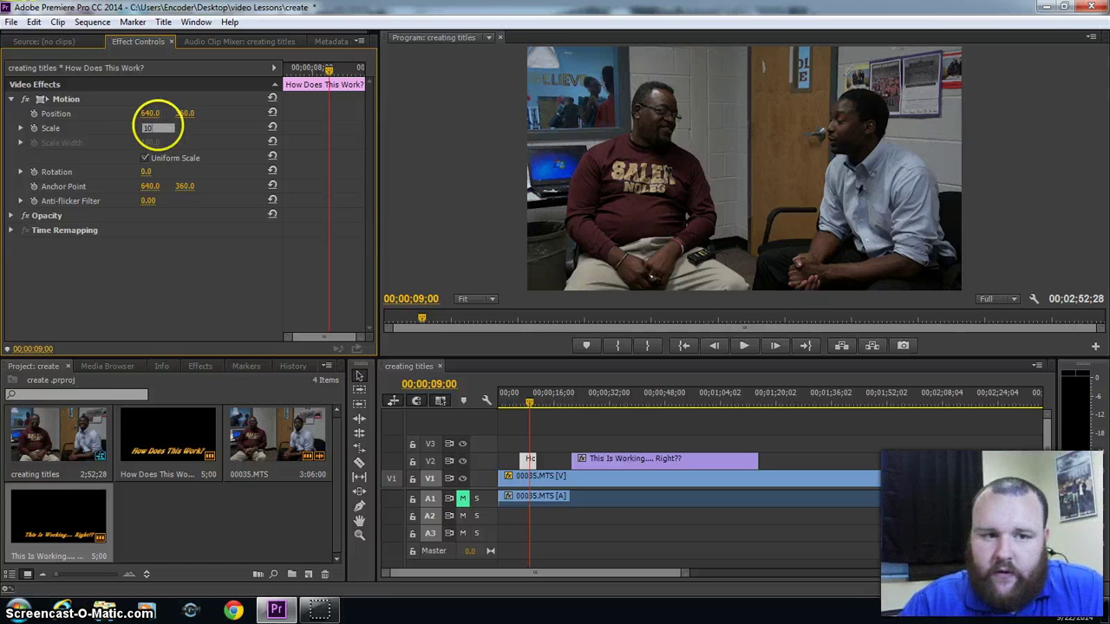
pyautogui.press('Return')
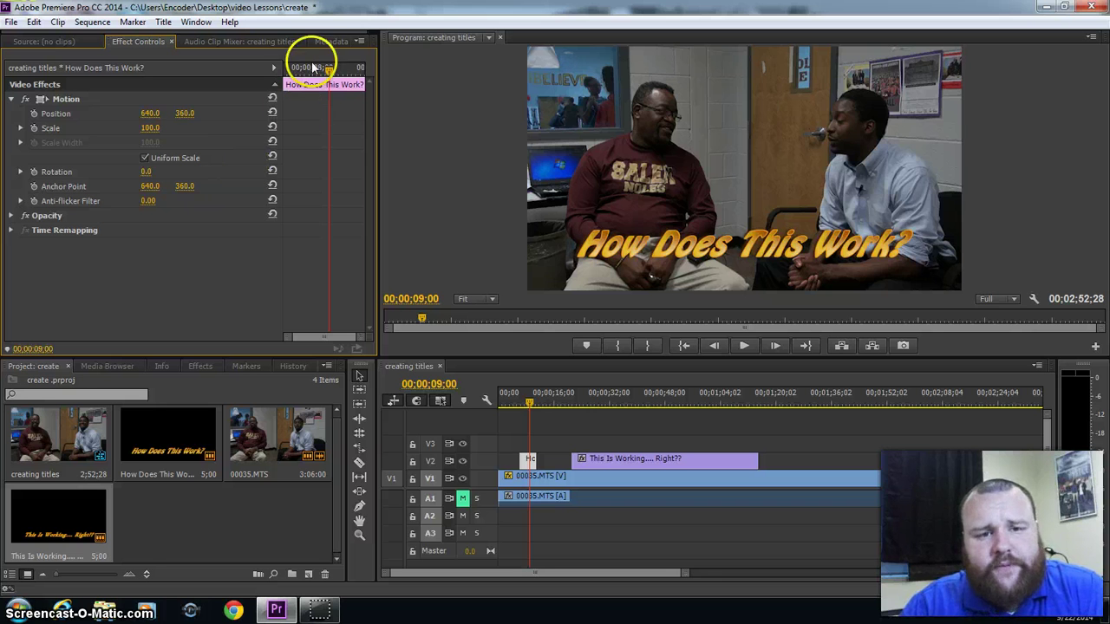
# Start Position and Scale keyframes at the beginning of the "How Does This Work?" title, with vertical position -338 and scale 0.
pyautogui.moveTo(330, 72); pyautogui.dragTo(284, 75)
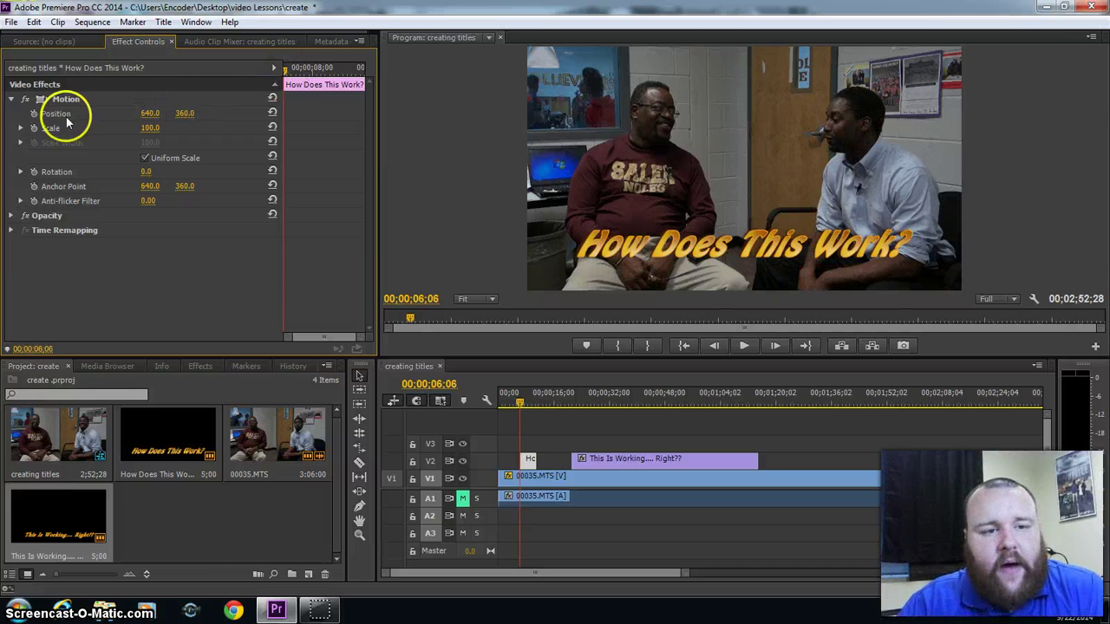
pyautogui.click(34, 128)
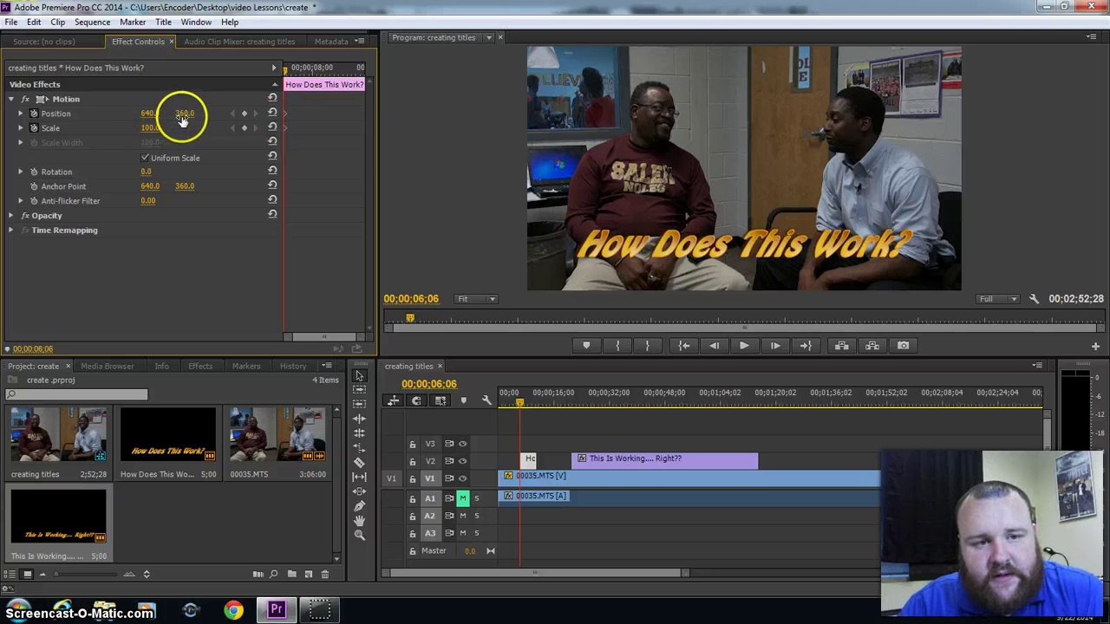
pyautogui.moveTo(185, 113); pyautogui.dragTo(141, 211)
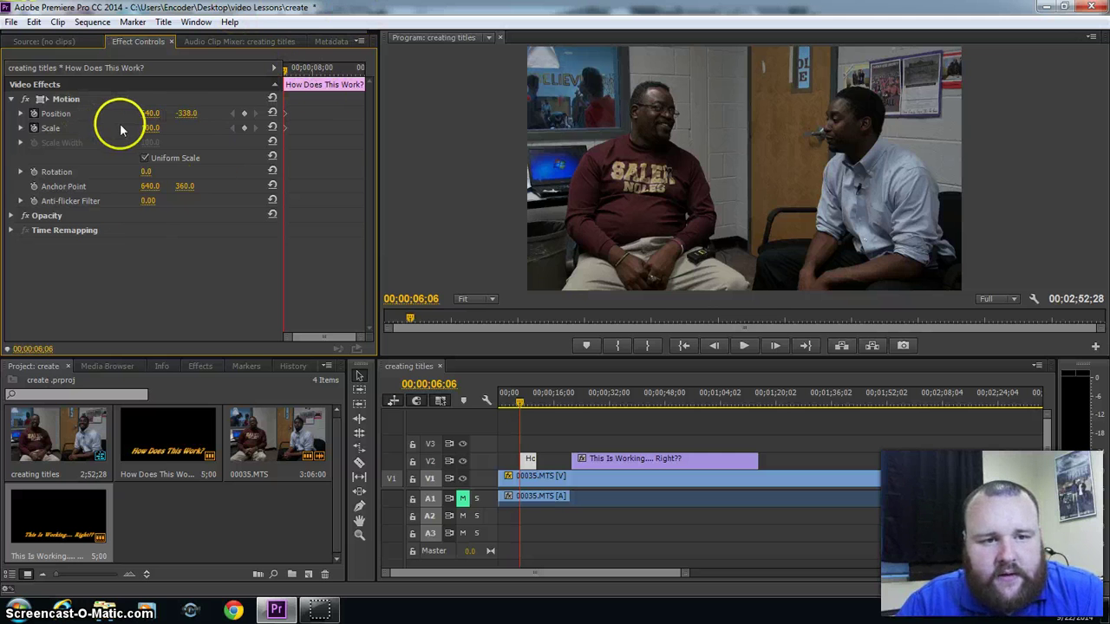
pyautogui.moveTo(153, 129); pyautogui.dragTo(162, 130)
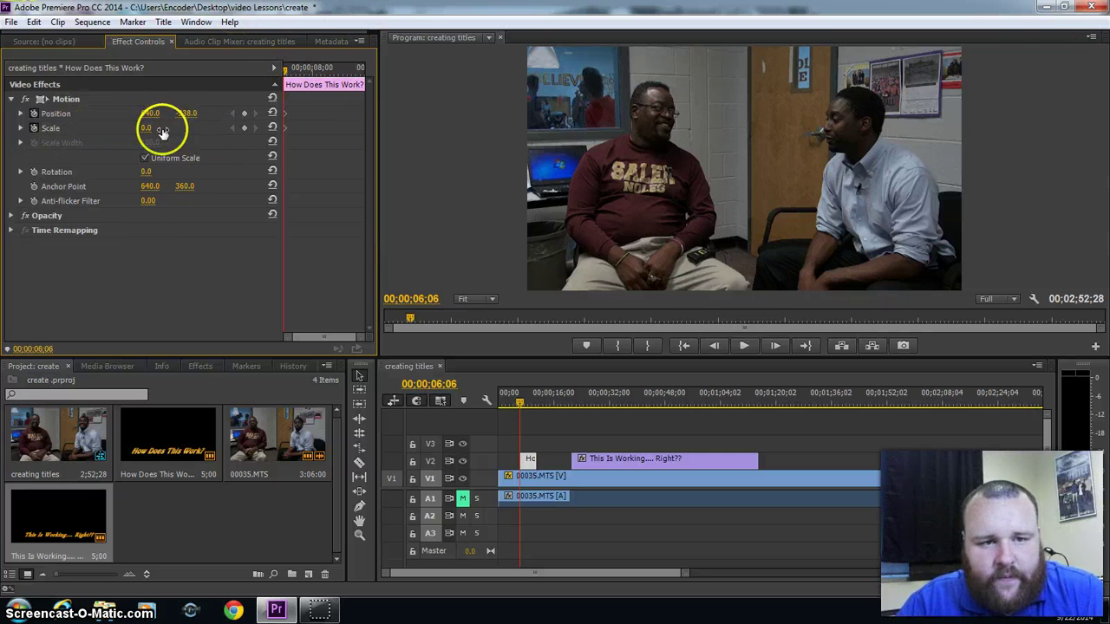
# Add Scale and Position keyframes at 00;00;07;18 on the "How Does This Work?" title, with scale 100 and vertical position 360.
pyautogui.moveTo(285, 71); pyautogui.dragTo(306, 71)
pyautogui.click(147, 128)
pyautogui.write('100')
pyautogui.click(188, 112)
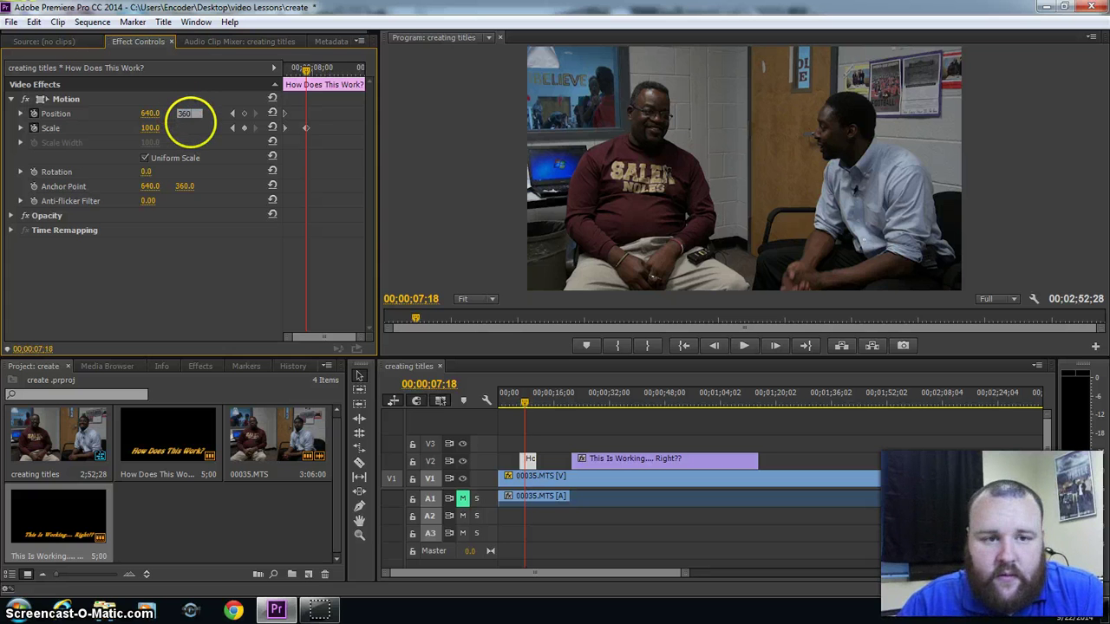
pyautogui.press('Return')
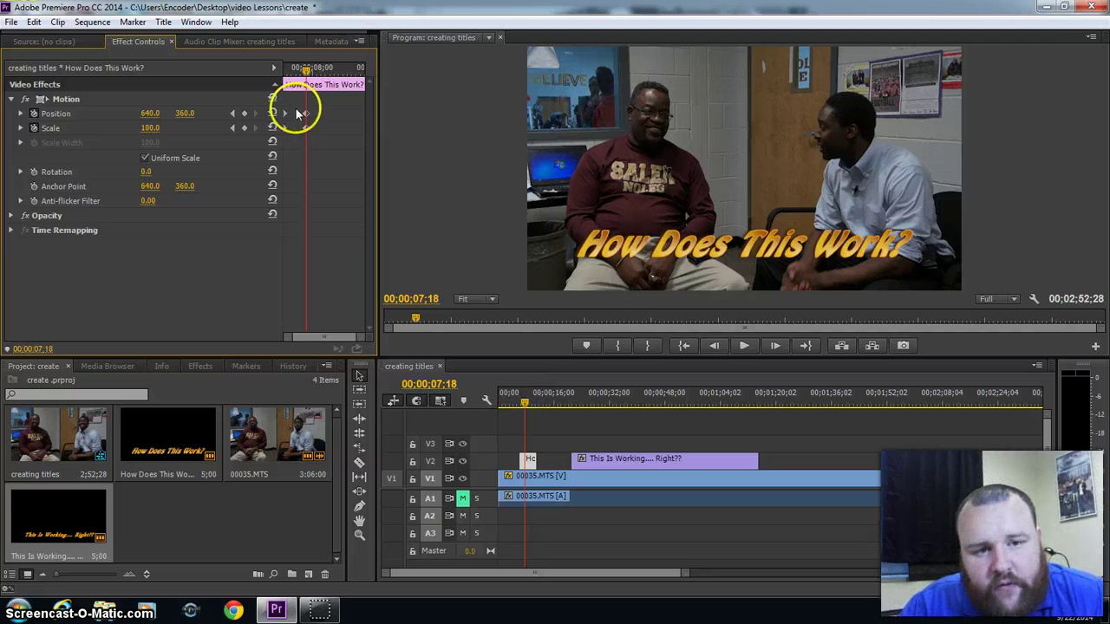
# Play the "How Does This Work?" title from its beginning to preview the entrance animation.
pyautogui.moveTo(305, 71); pyautogui.dragTo(274, 81)
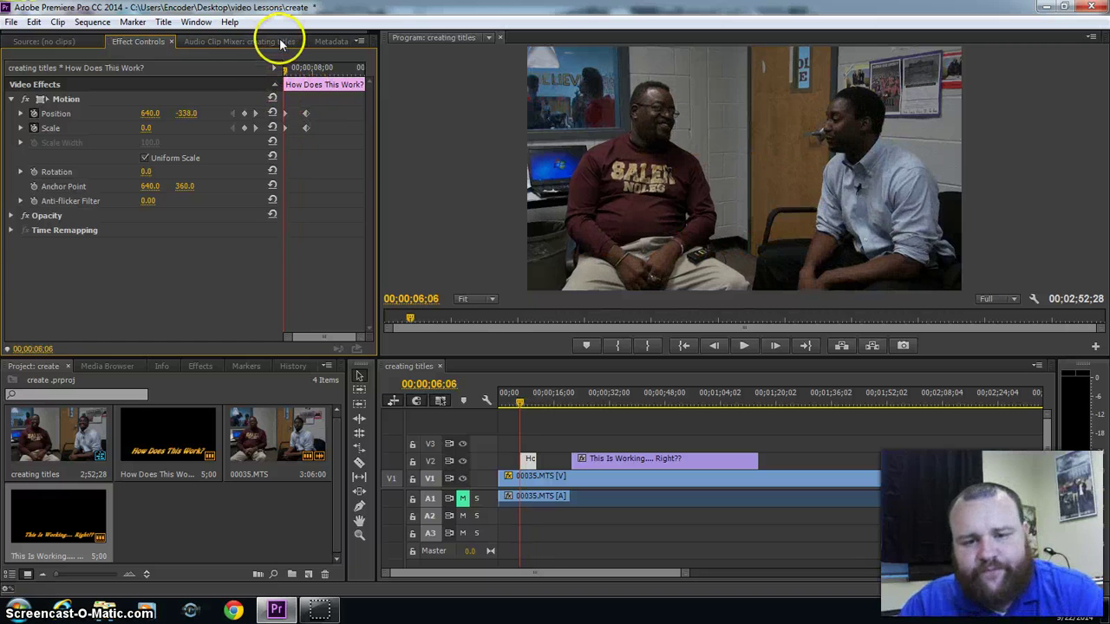
pyautogui.press('space')
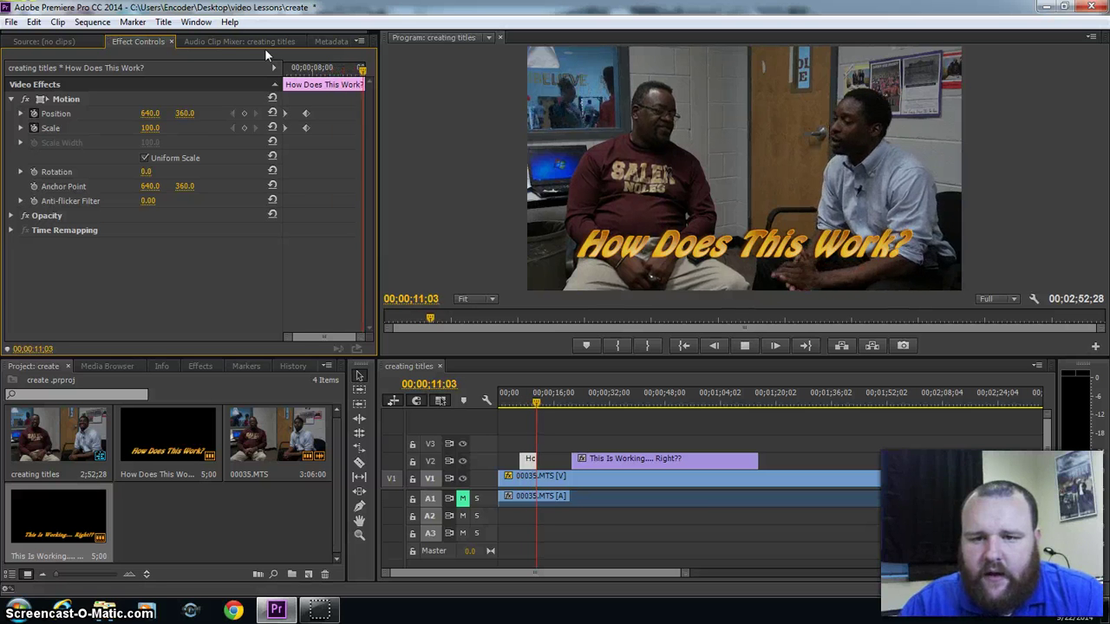
pyautogui.press('space')
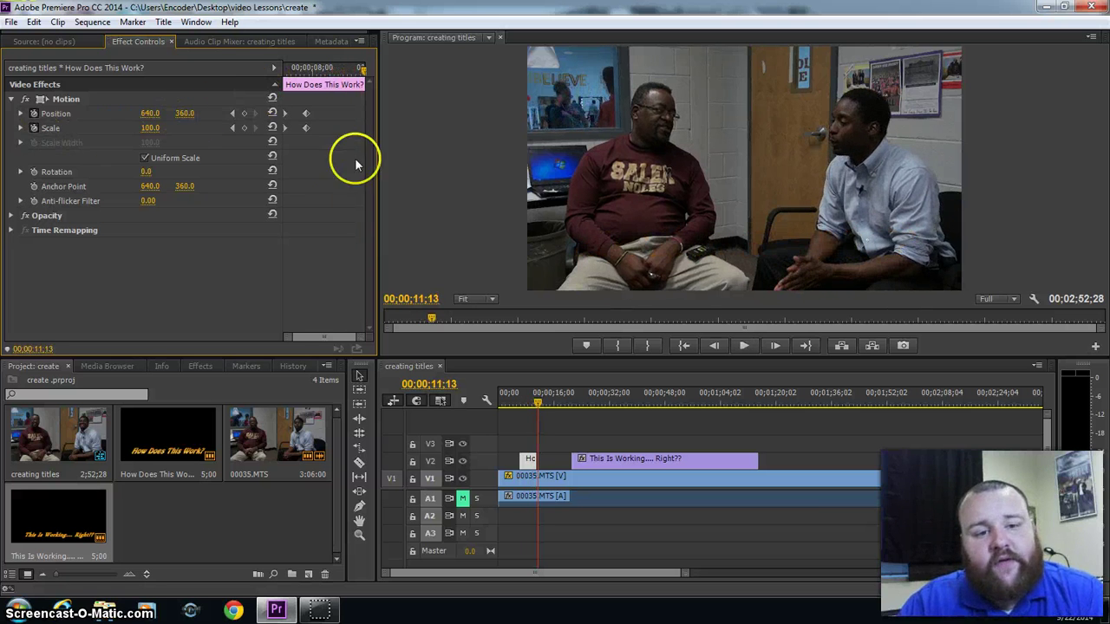
# Add Position and Scale keyframes at 00;00;09;13 that hold the title's current position and size.
pyautogui.moveTo(305, 66); pyautogui.dragTo(338, 78)
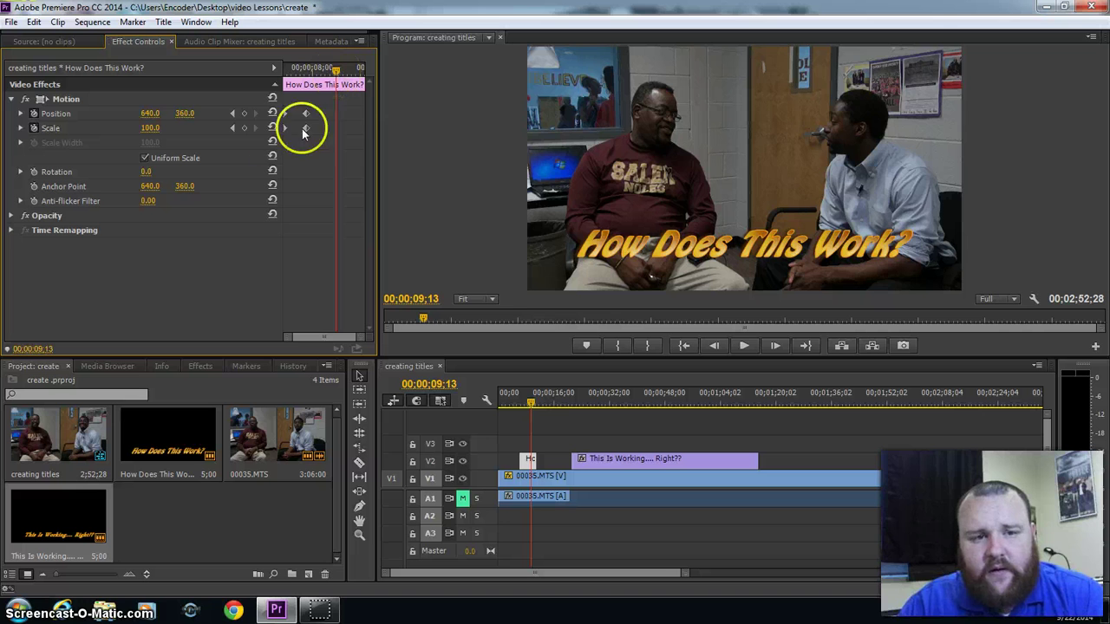
pyautogui.click(245, 114)
pyautogui.click(244, 127)
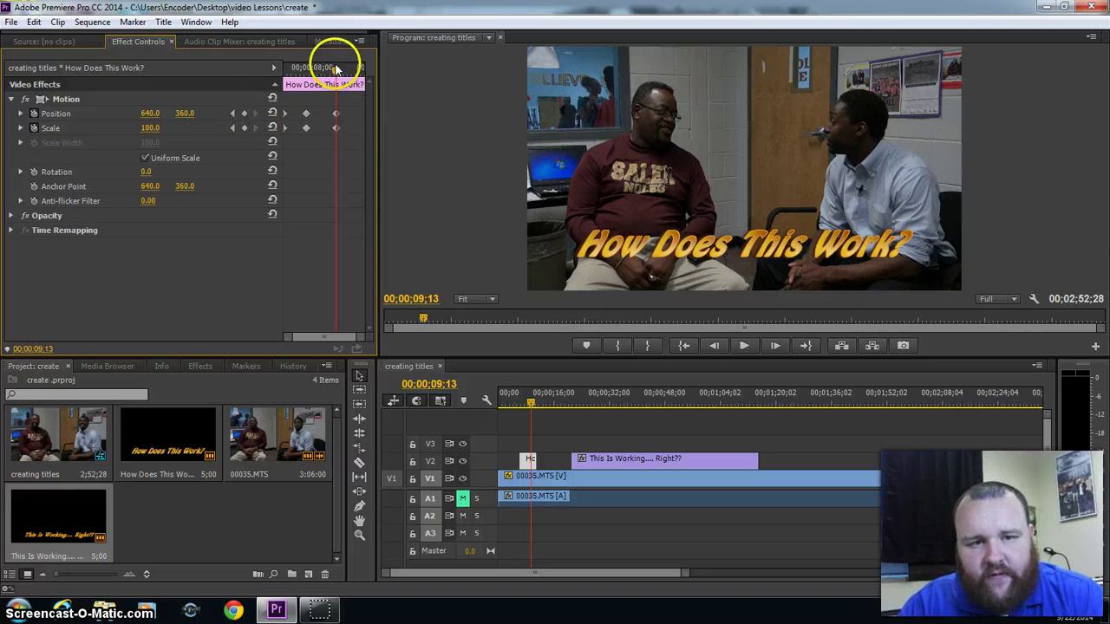
# Add exit keyframes at 00;00;10;17 on the "How Does This Work?" title, with scale 0 and vertical position -430.
pyautogui.moveTo(336, 69)
pyautogui.mouseDown()
pyautogui.moveTo(303, 68)
pyautogui.moveTo(355, 72)
pyautogui.mouseUp()
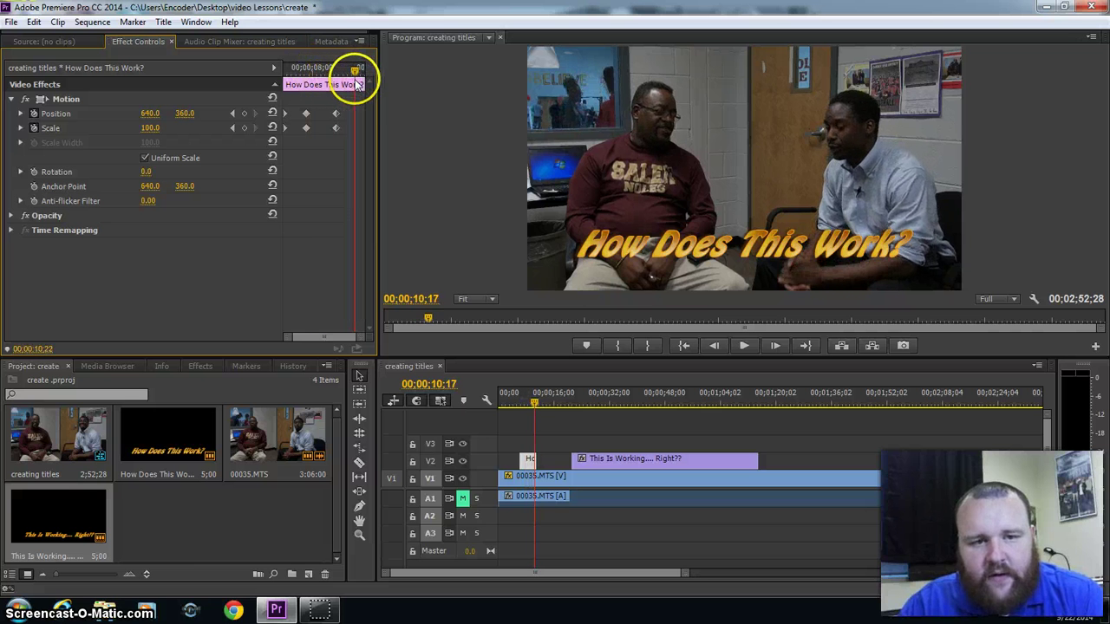
pyautogui.click(150, 129)
pyautogui.moveTo(187, 120); pyautogui.dragTo(124, 529)
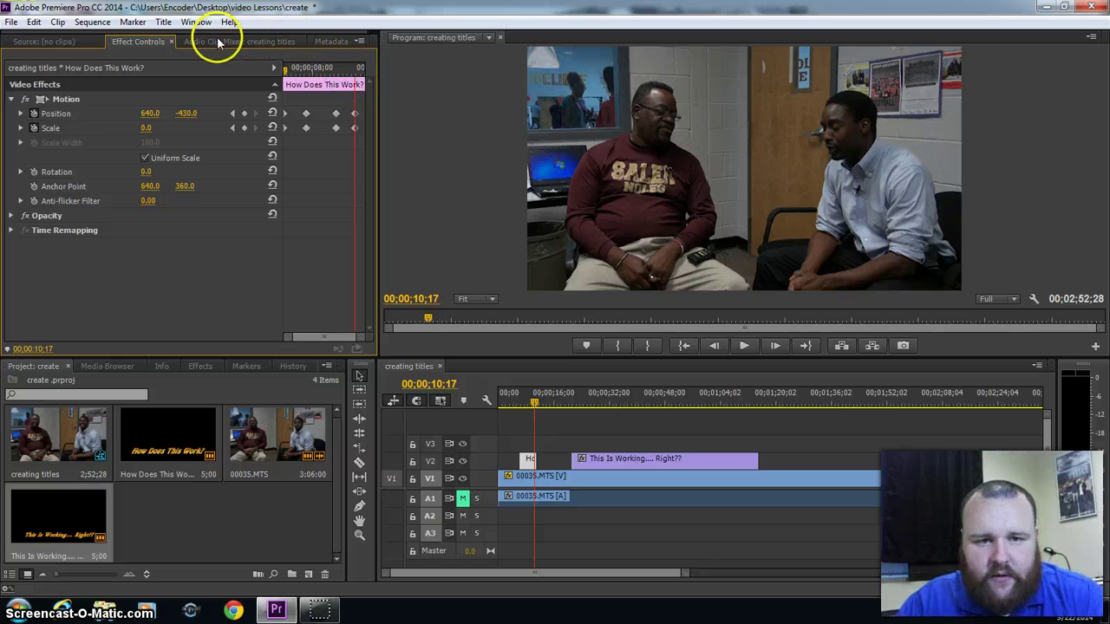
# Preview the full entrance and exit animation of the "How Does This Work?" title, and return the playhead to 00;00;08;10.
pyautogui.click(284, 68)
pyautogui.press('space')
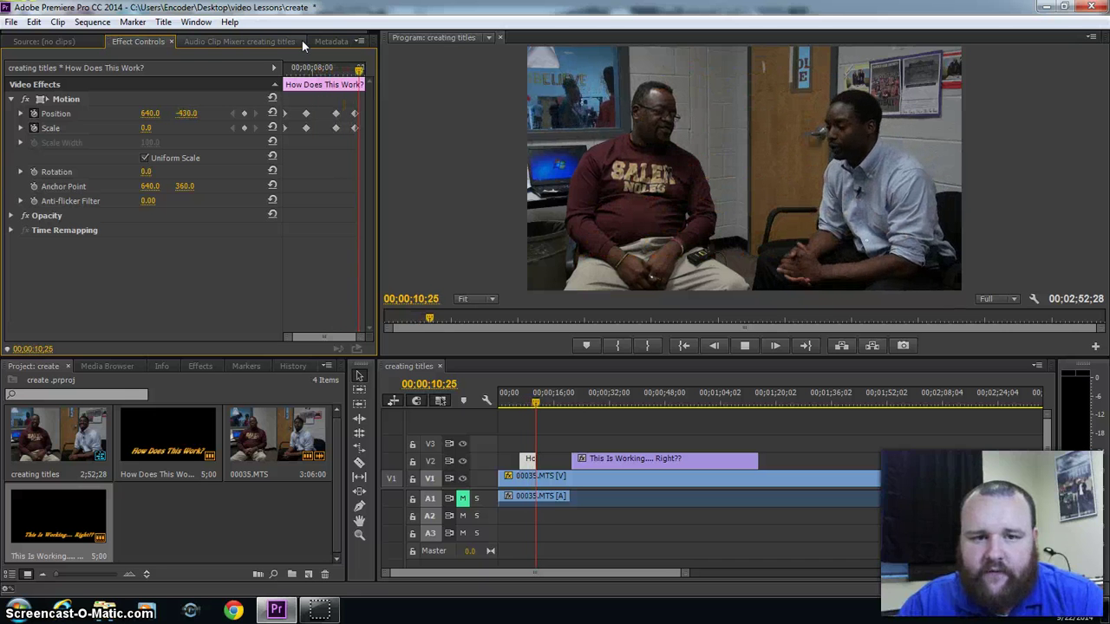
pyautogui.press('space')
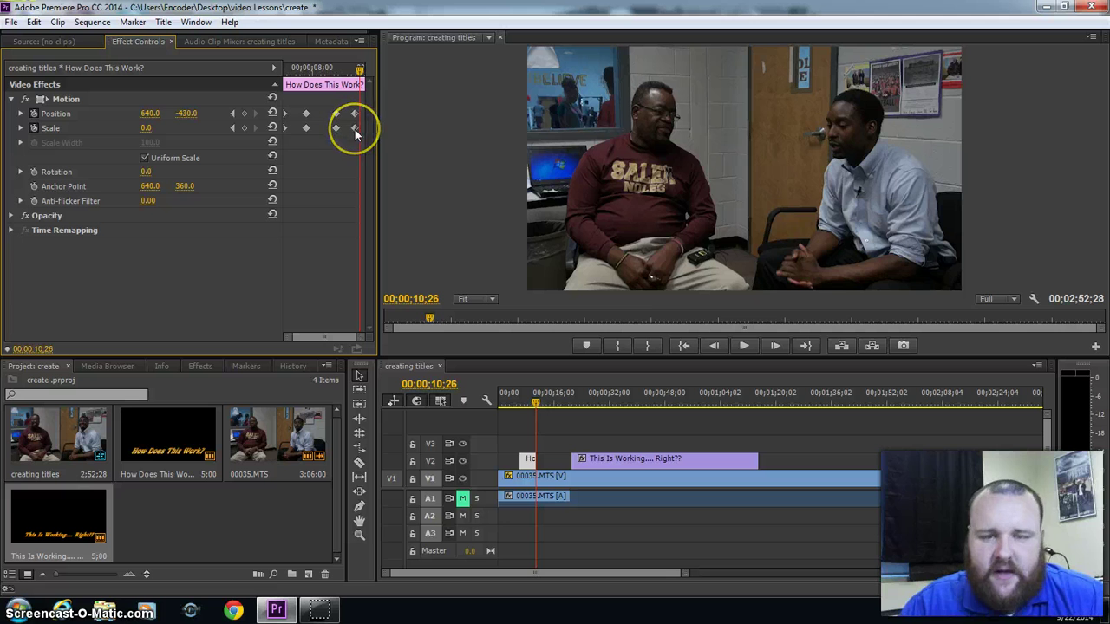
pyautogui.moveTo(360, 69); pyautogui.dragTo(318, 68)
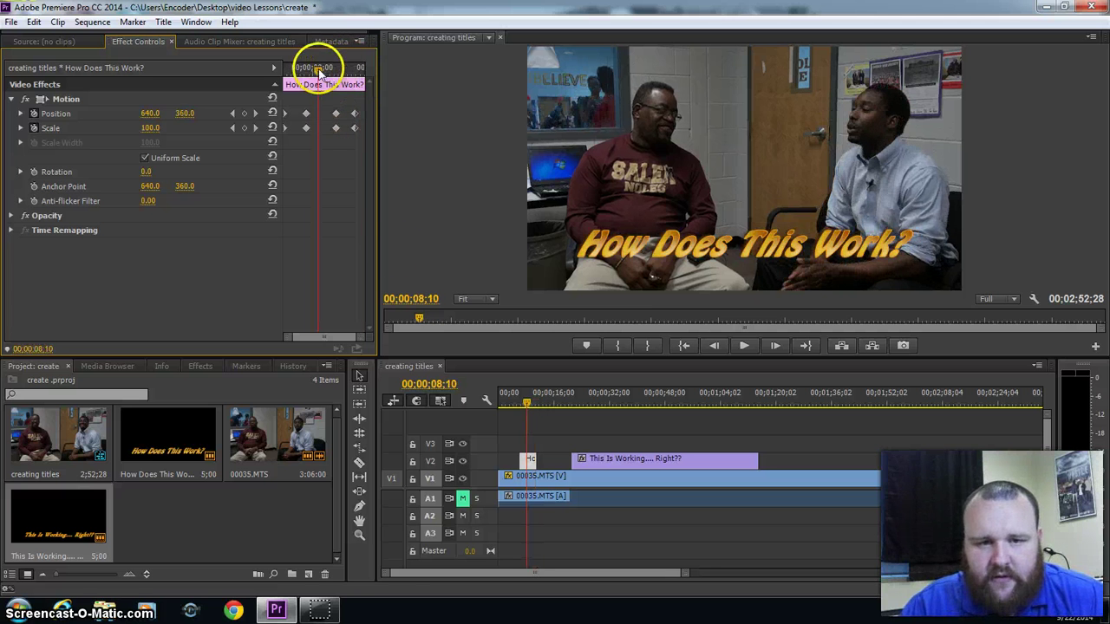
# Expand the Motion settings of the "This Is Working.... Right??" title and move the playhead to 00;00;34;23.
pyautogui.click(603, 463)
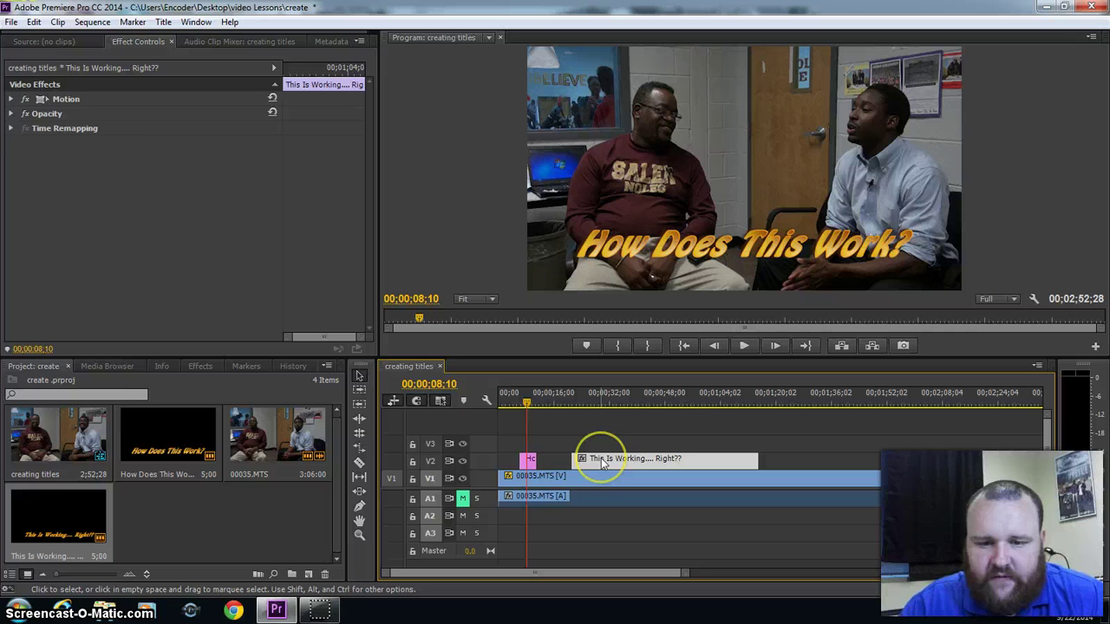
pyautogui.click(12, 100)
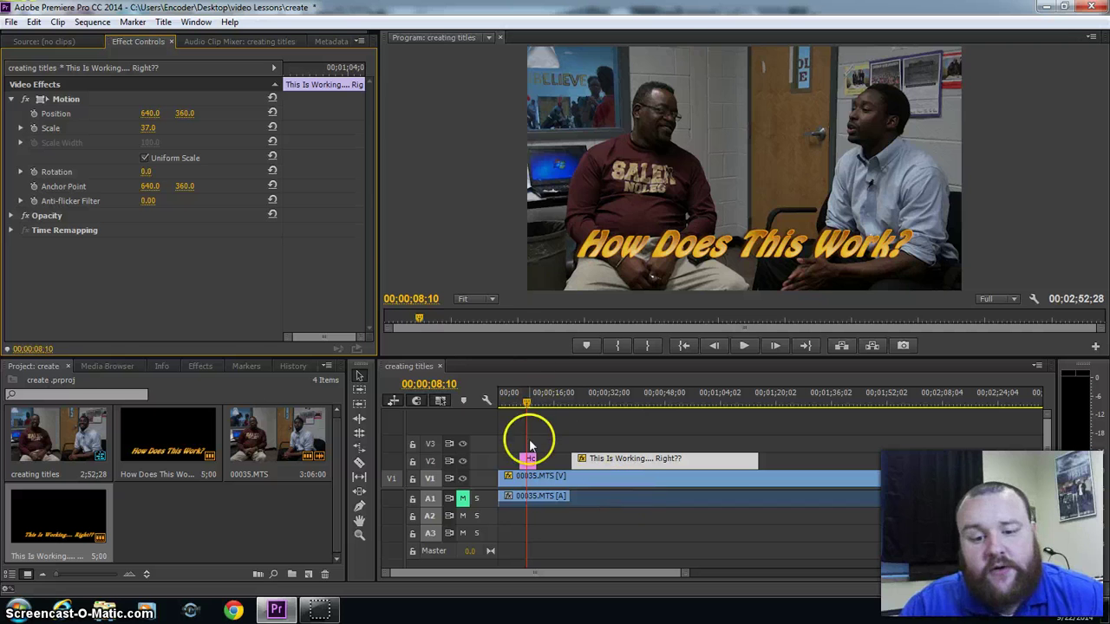
pyautogui.moveTo(531, 400); pyautogui.dragTo(619, 404)
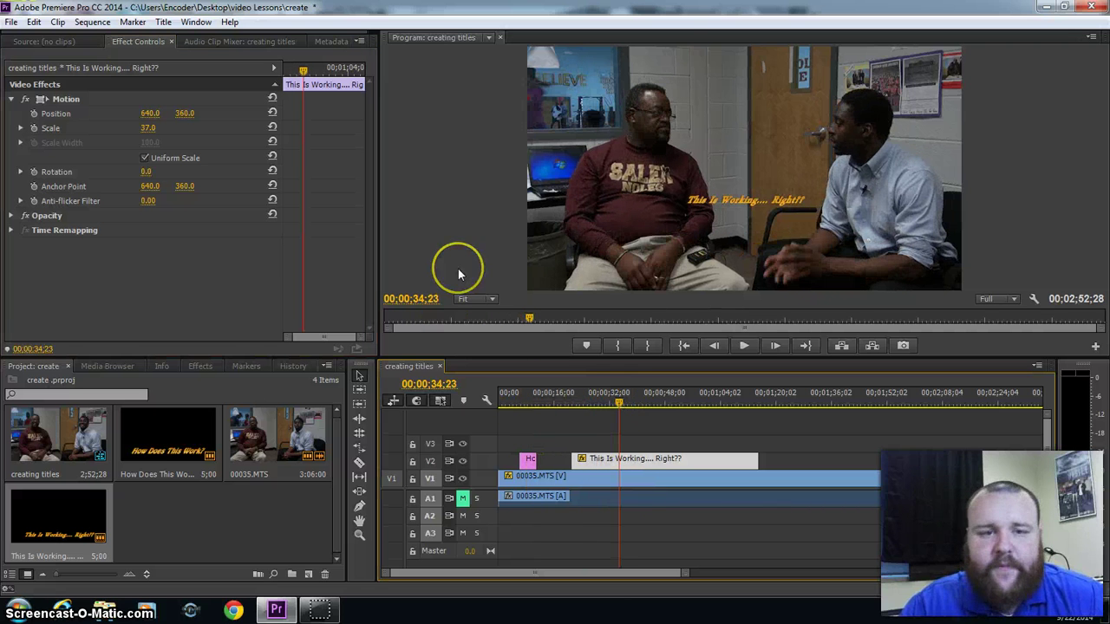